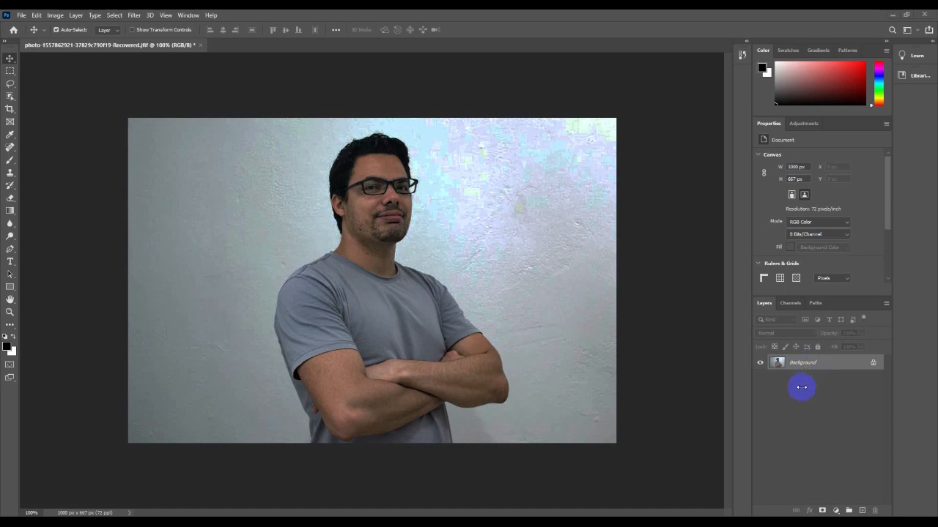
Duplicate the Background layer into Layer 1 with Ctrl+J.
key("ctrl+j")
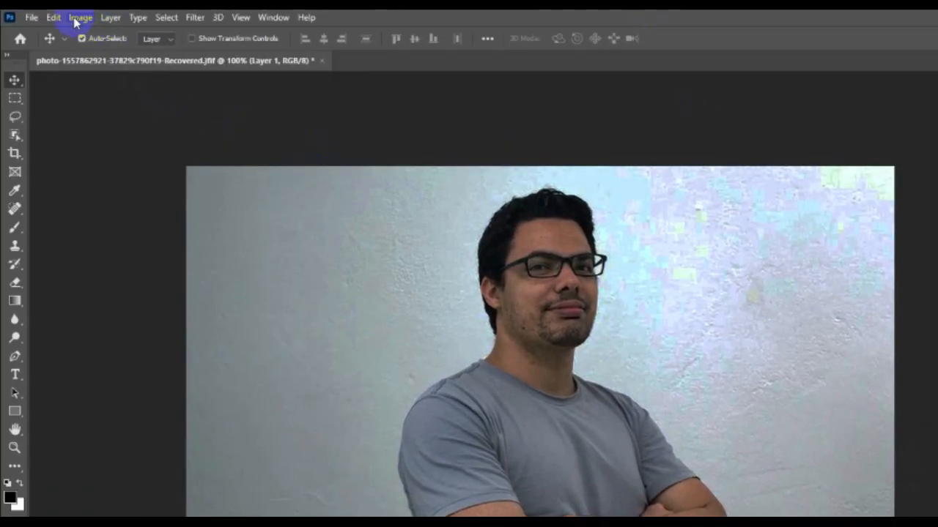
Raise Layer 1's brightness to 81 with Brightness/Contrast, then toggle its visibility to compare.
left_click(79, 18)
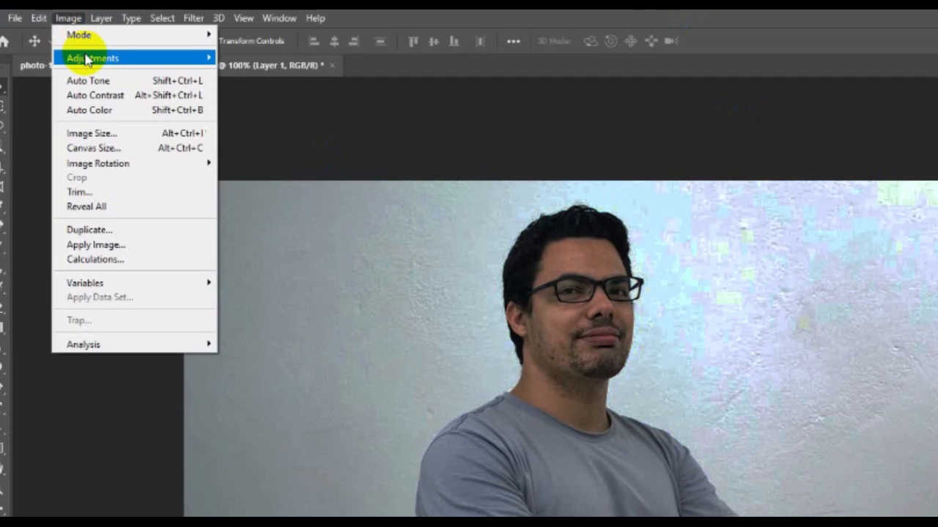
mouse_move(98, 54)
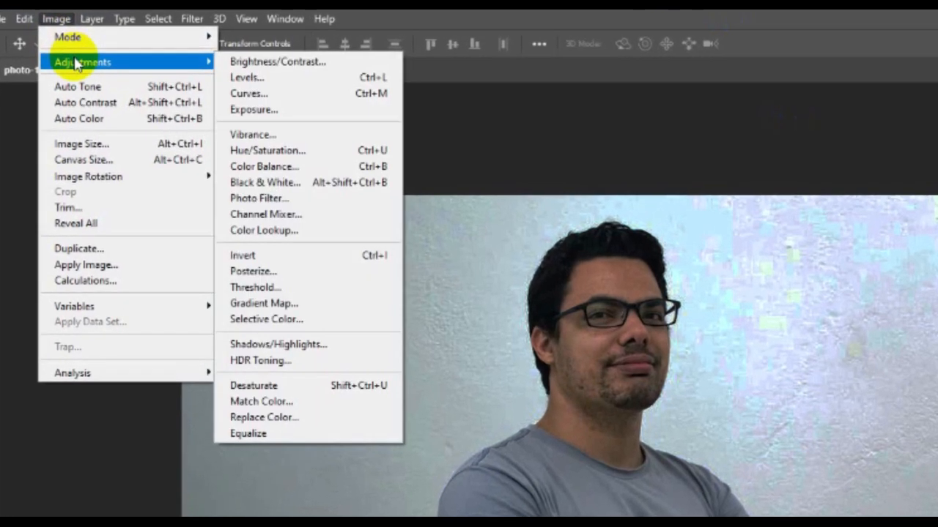
left_click(276, 63)
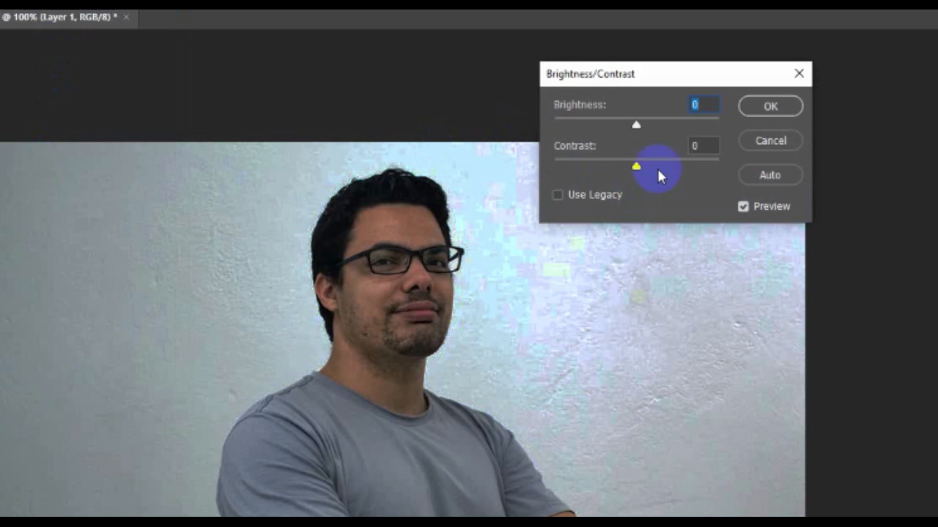
left_click_drag(635, 124, 680, 130)
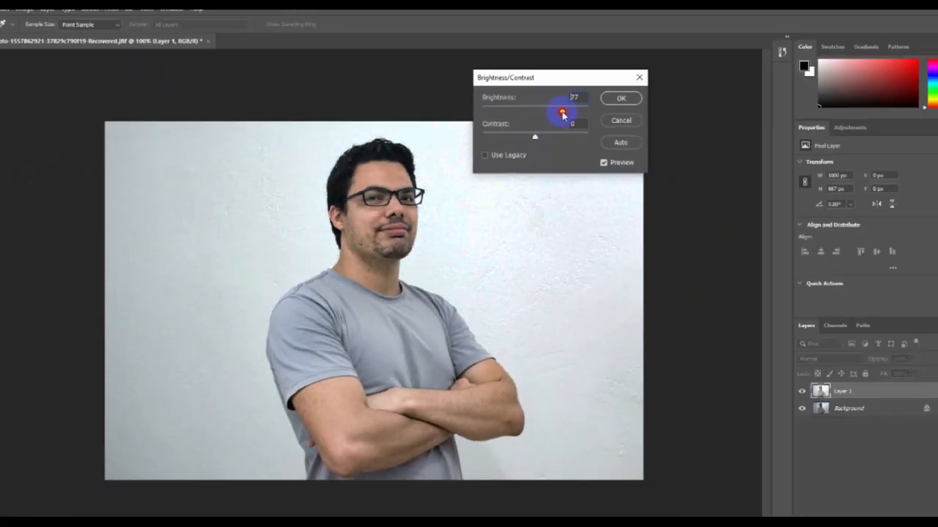
left_click_drag(563, 114, 563, 113)
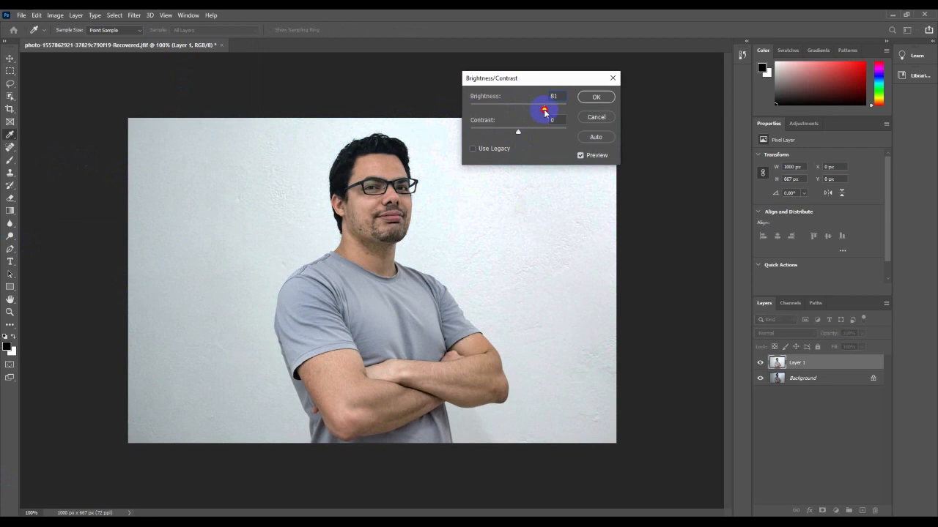
left_click(599, 100)
key("v")
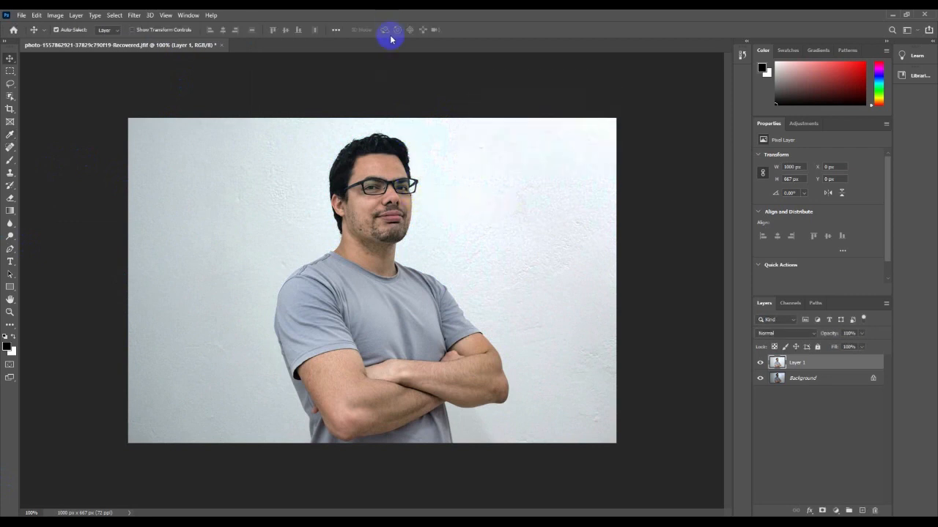
left_click(760, 363)
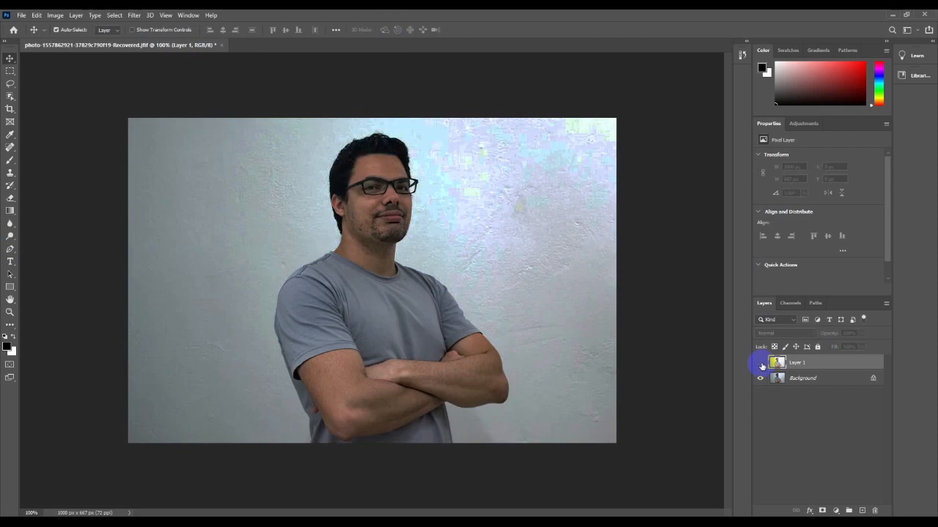
left_click(761, 363)
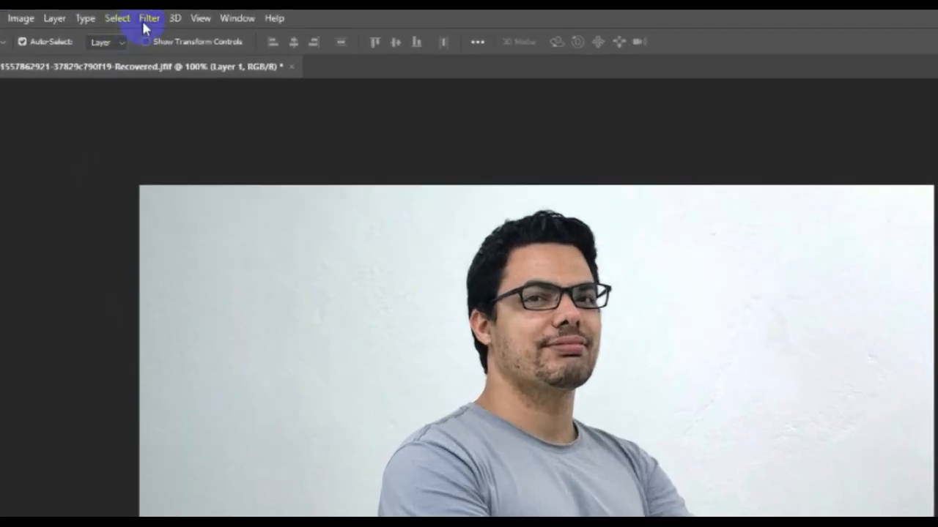
Apply a Camera Raw Filter with Saturation +39, Contrast +13 and Shadows +28, then compare before and after.
left_click(141, 16)
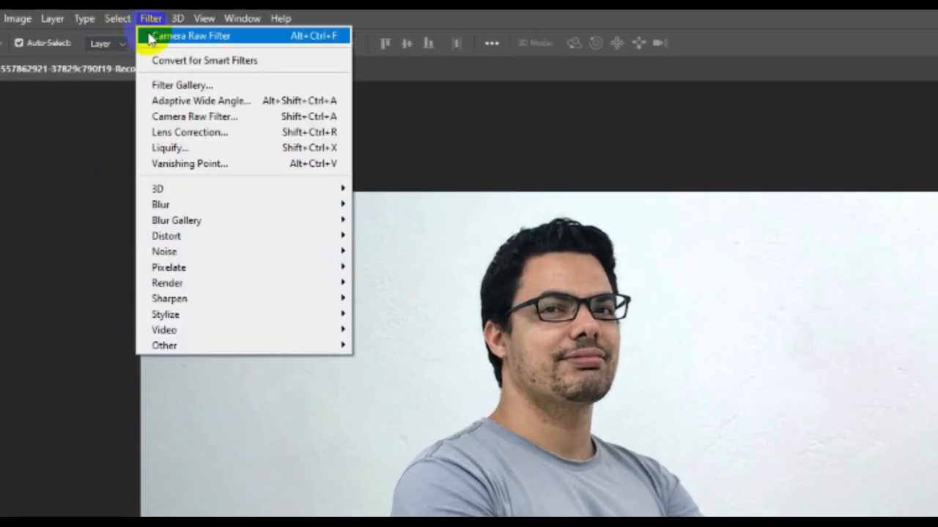
left_click(196, 119)
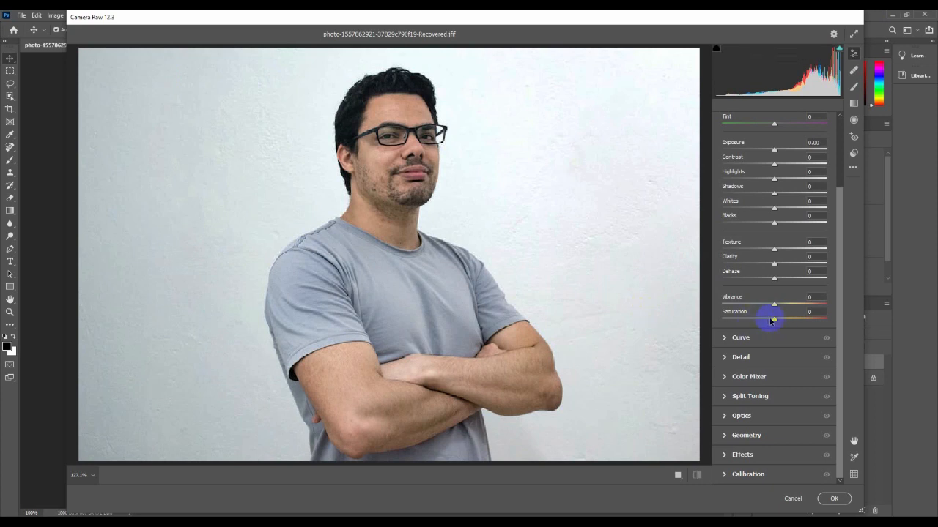
left_click_drag(773, 321, 795, 323)
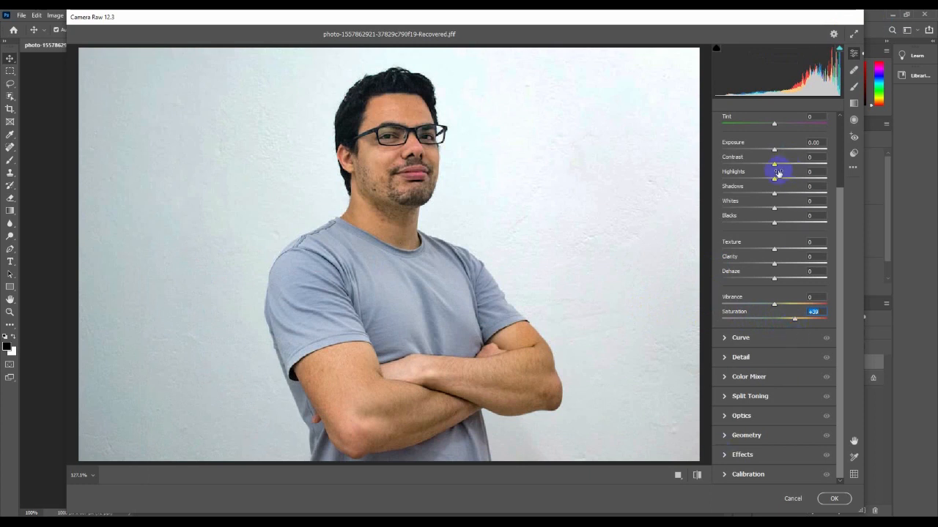
mouse_move(773, 167)
left_mouse_down()
mouse_move(788, 194)
mouse_move(777, 194)
mouse_move(787, 195)
mouse_move(749, 180)
mouse_move(778, 181)
left_mouse_up()
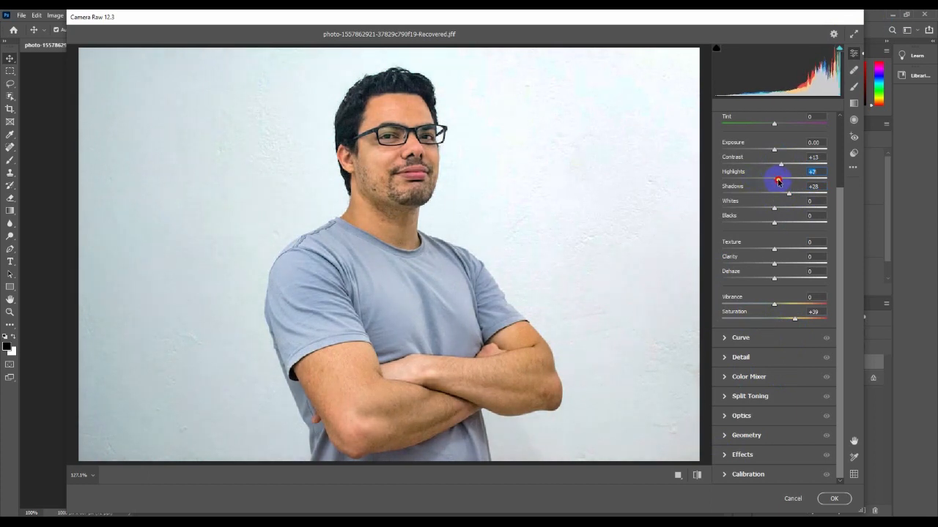
left_click(834, 499)
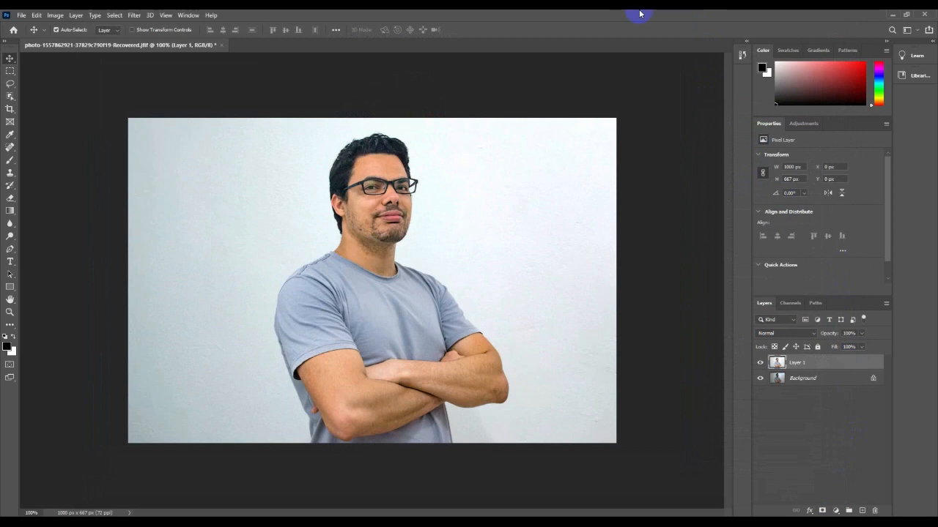
left_click(778, 363)
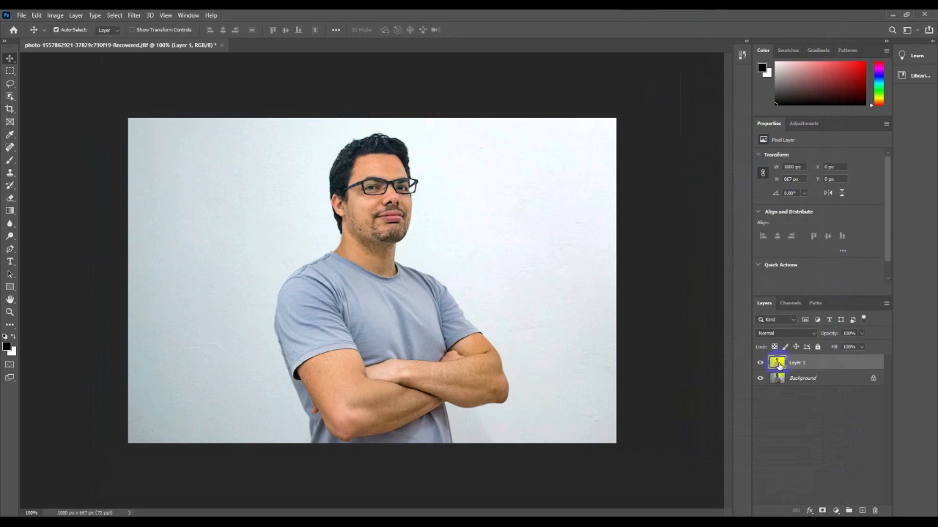
left_click(761, 364)
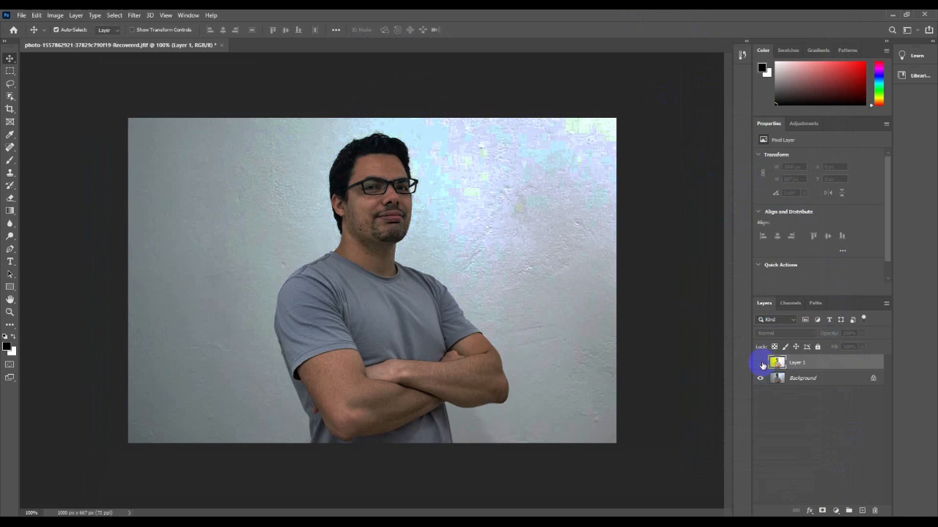
left_click(761, 364)
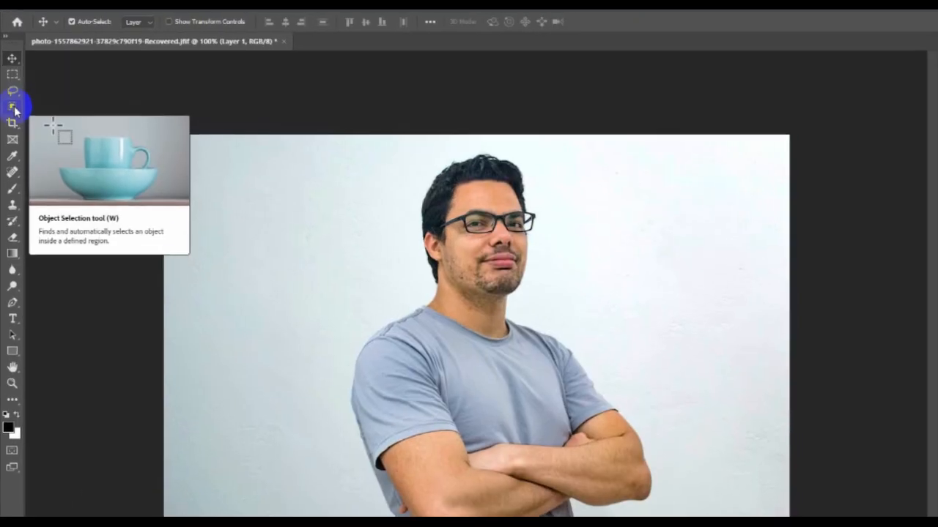
With the Quick Selection Tool, paint over the man's face, neck and crossed arms.
left_click(15, 111)
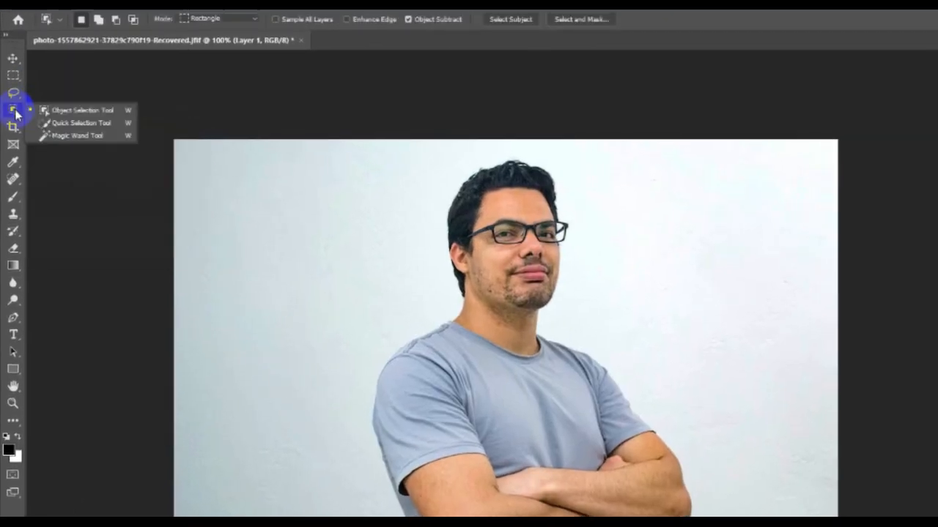
left_click(85, 123)
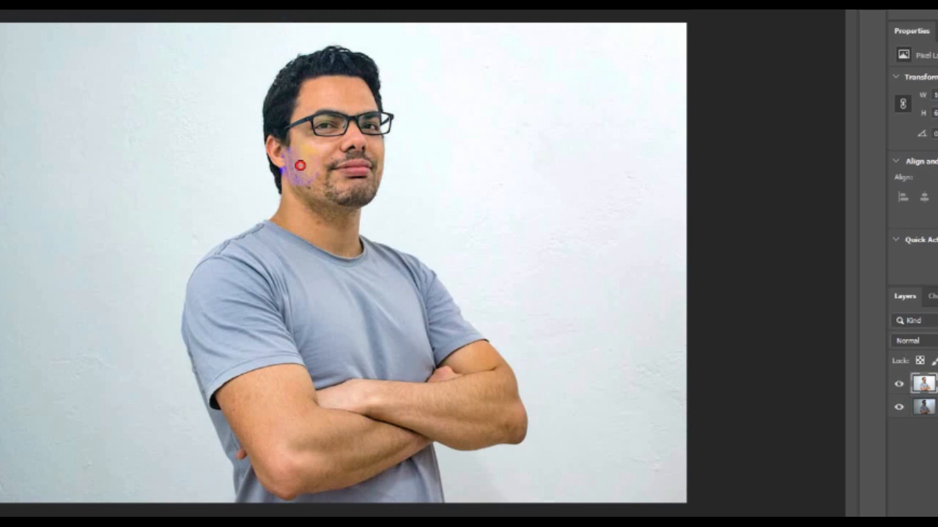
mouse_move(300, 165)
left_mouse_down()
mouse_move(298, 185)
mouse_move(320, 154)
mouse_move(306, 91)
mouse_move(328, 119)
left_mouse_up()
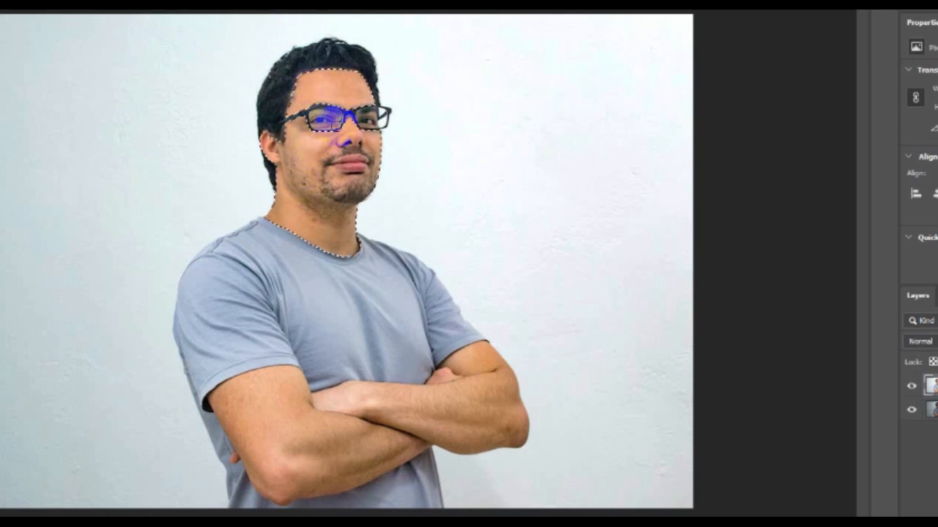
mouse_move(274, 380)
left_mouse_down()
mouse_move(289, 441)
mouse_move(369, 410)
mouse_move(440, 410)
left_mouse_up()
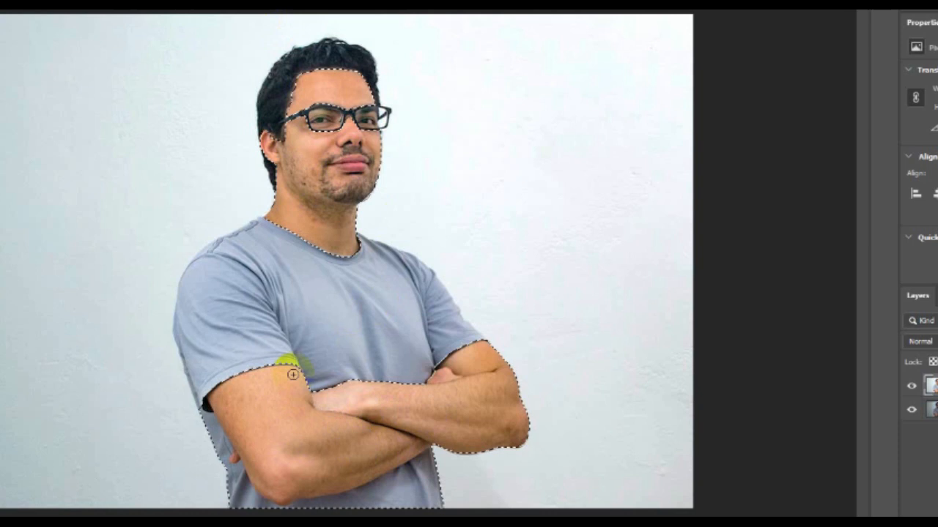
left_click_drag(289, 442, 265, 476)
Subtract the shirt edge along the forearm from the selection.
left_click(89, 33)
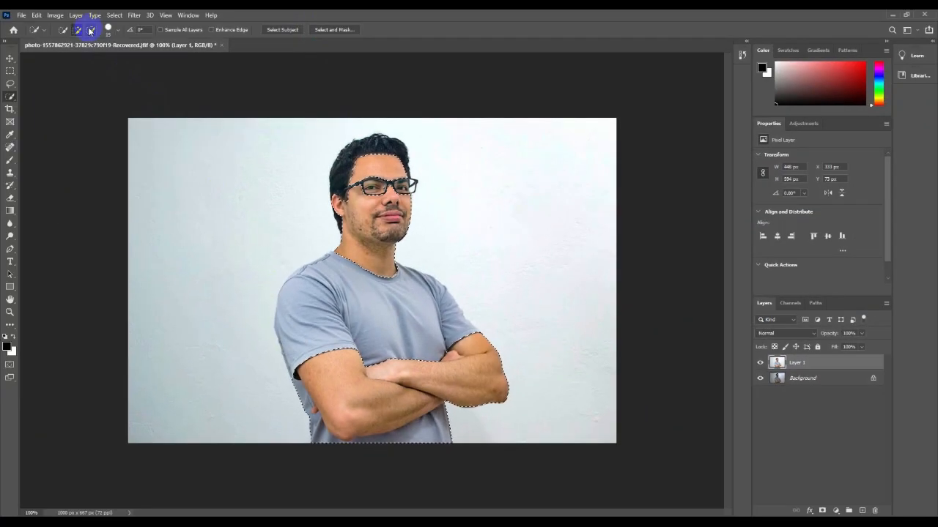
mouse_move(293, 378)
left_mouse_down()
mouse_move(303, 415)
mouse_move(337, 444)
mouse_move(424, 441)
left_mouse_up()
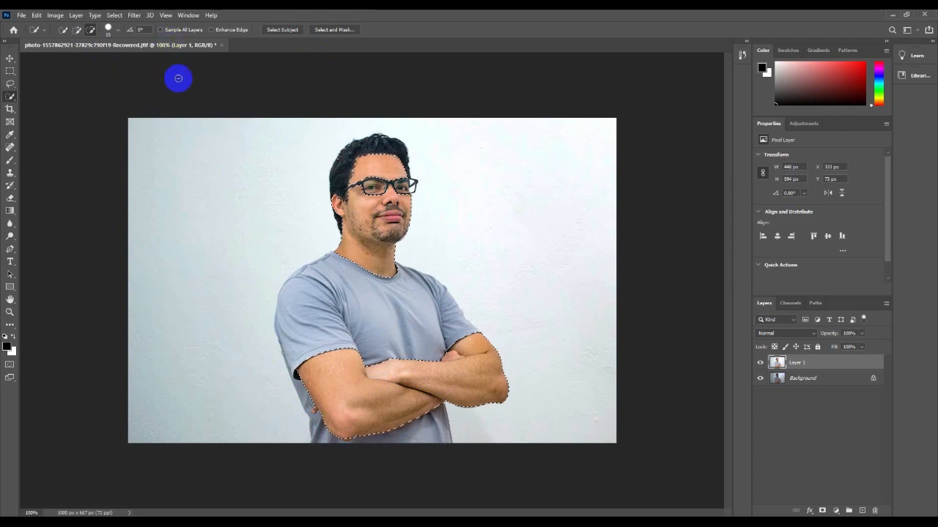
left_click(55, 15)
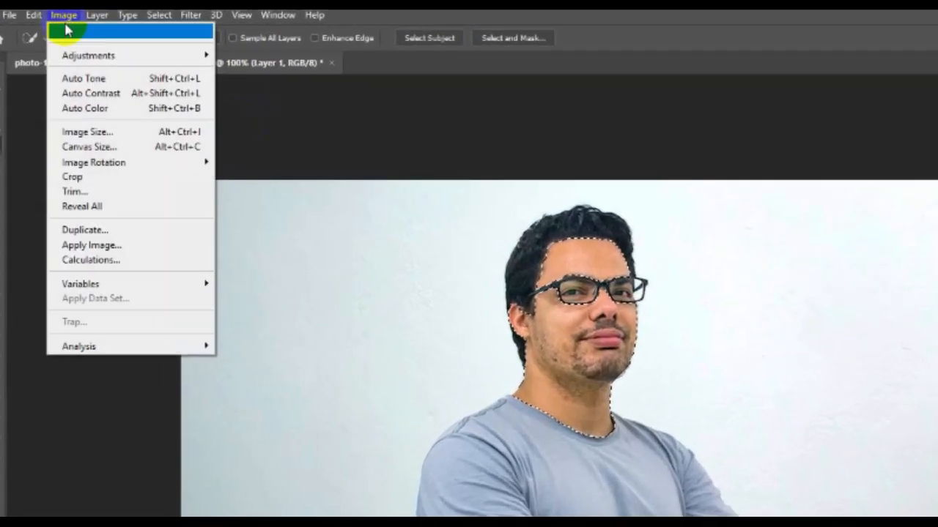
Apply Selective Color to the skin: Reds yellow -42, Yellows yellow -15 and black -21.
mouse_move(77, 55)
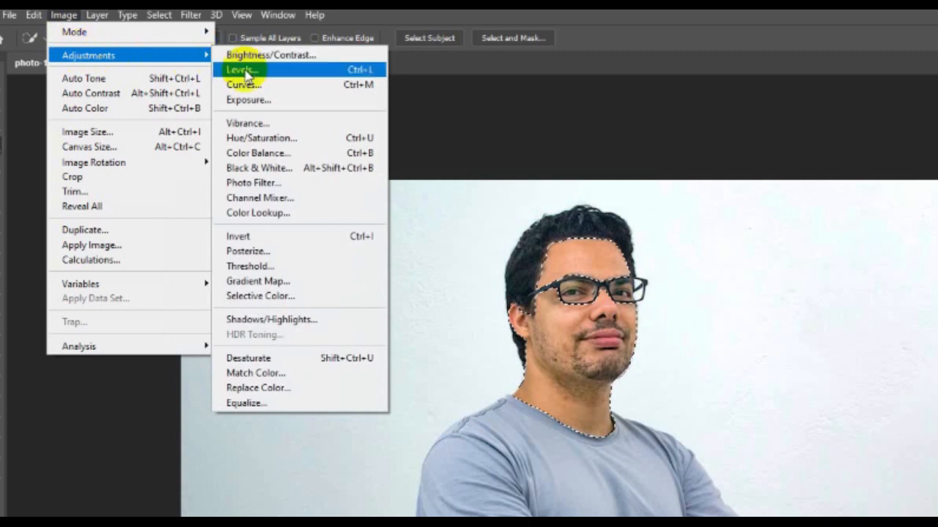
left_click(284, 300)
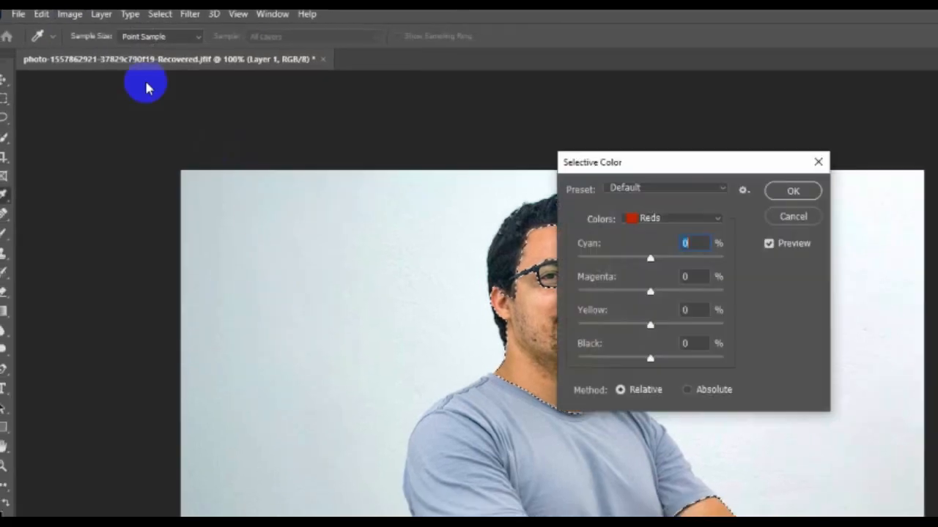
left_click_drag(693, 153, 912, 151)
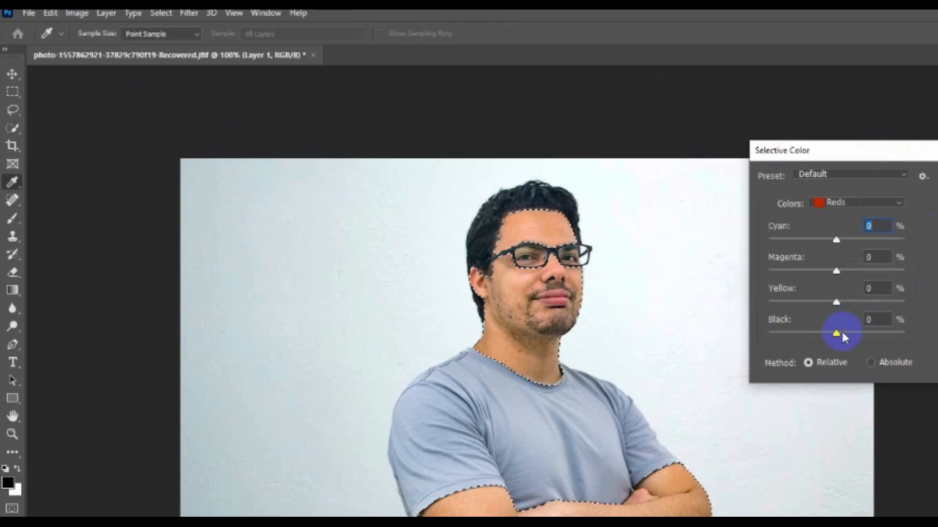
left_click_drag(837, 303, 809, 305)
left_click(834, 203)
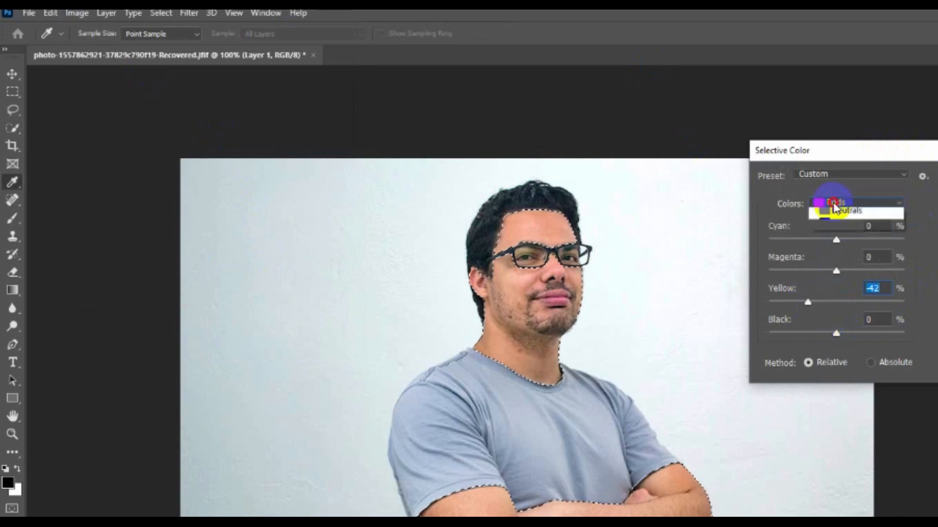
left_click(837, 214)
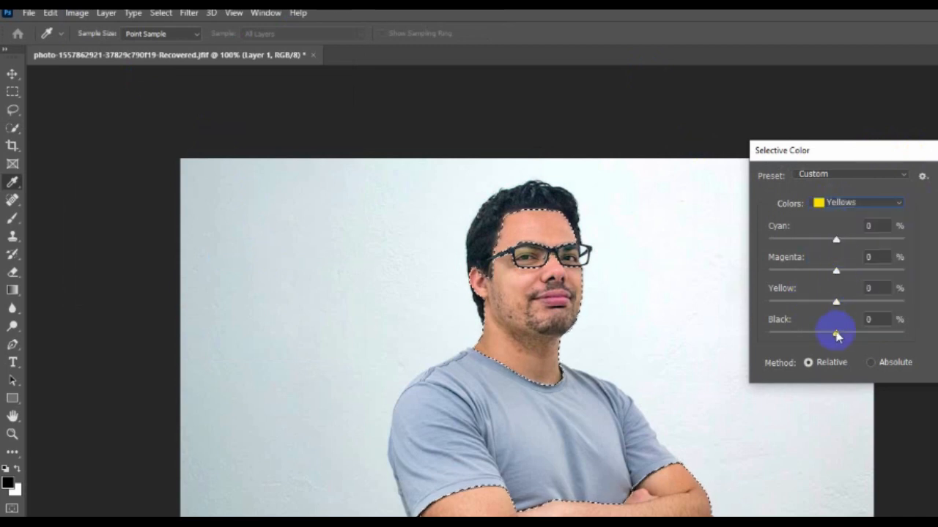
left_click_drag(837, 335, 822, 333)
left_click_drag(836, 304, 823, 306)
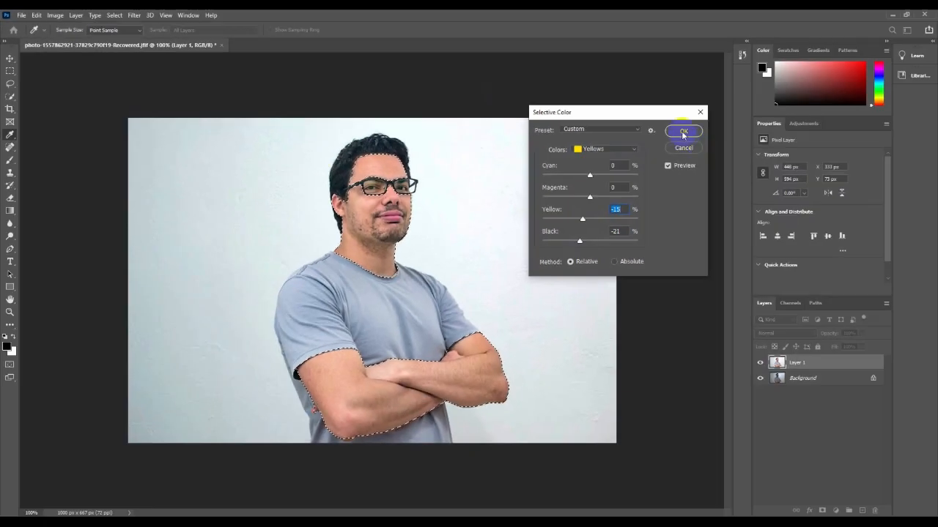
left_click(683, 132)
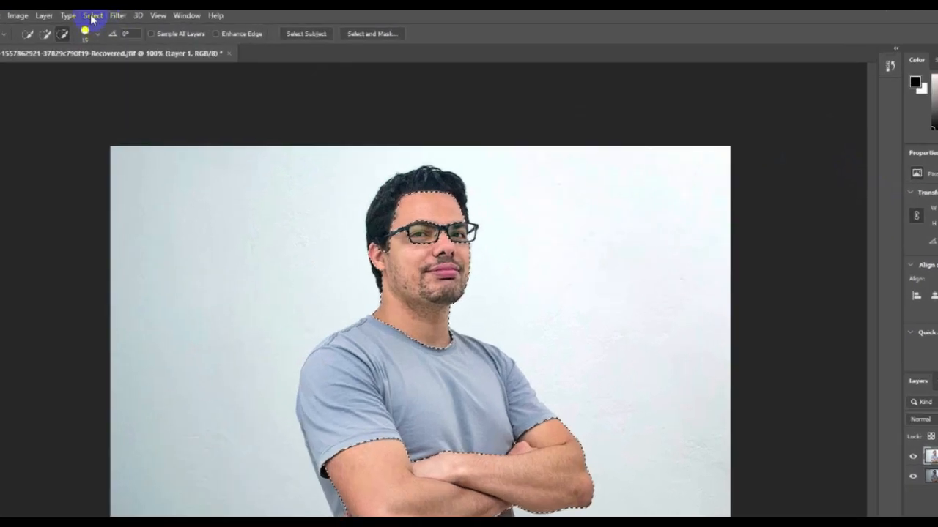
Invert the selection onto the wall and add +28 black to its Blacks range with Selective Color.
left_click(115, 15)
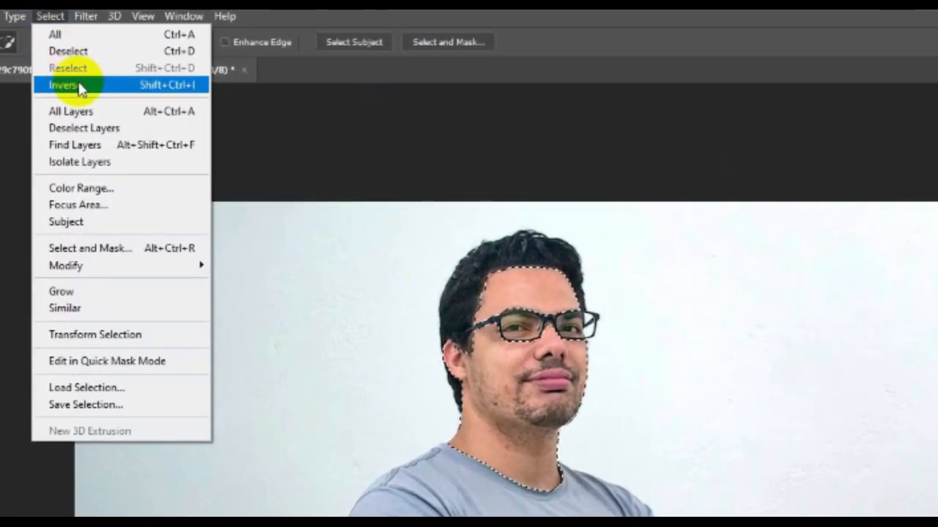
left_click(72, 85)
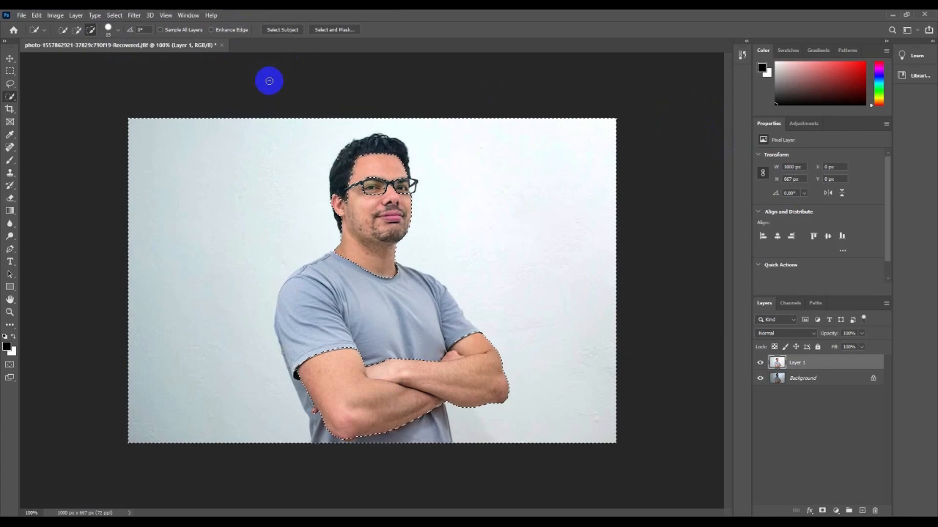
left_click(55, 15)
mouse_move(64, 40)
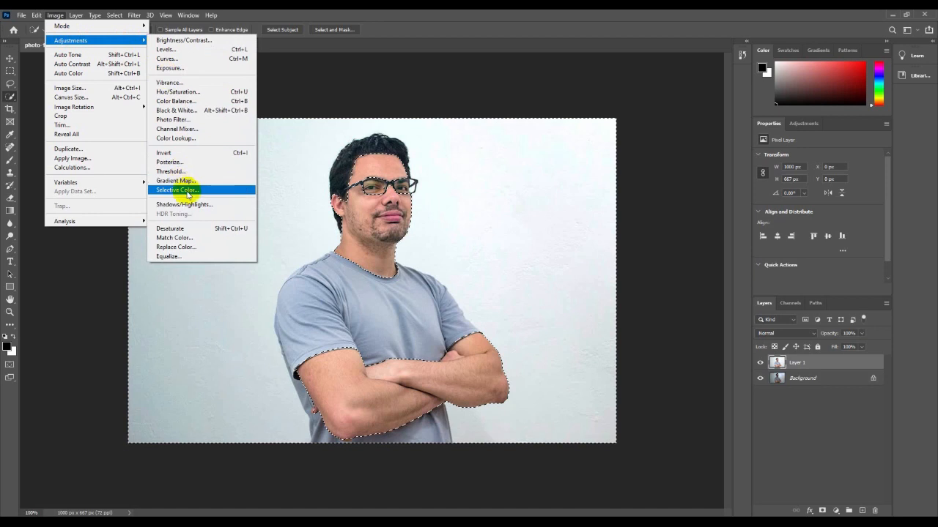
left_click(189, 192)
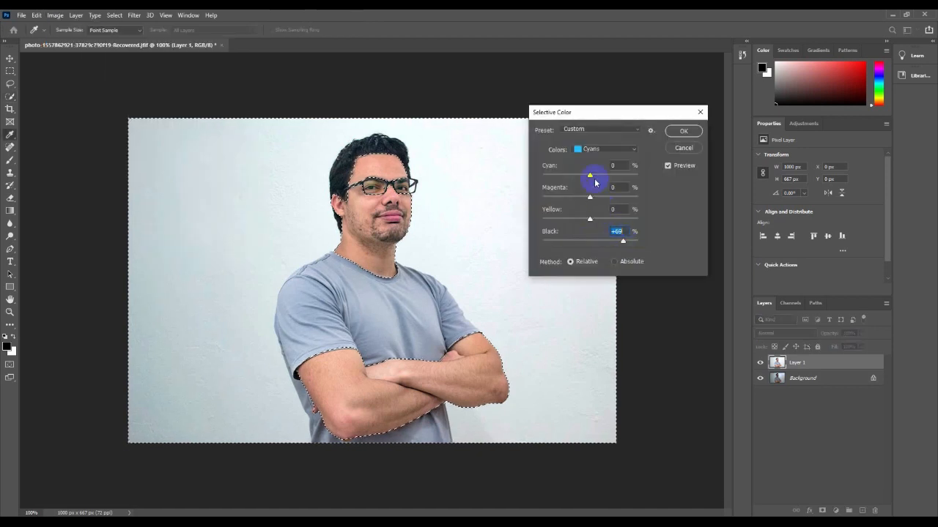
left_click(592, 148)
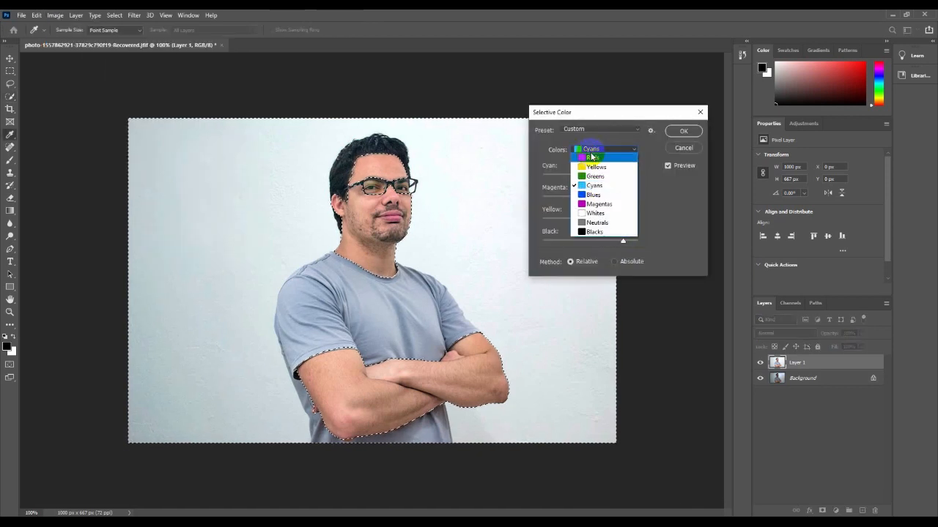
left_click(596, 232)
left_click_drag(590, 242, 598, 243)
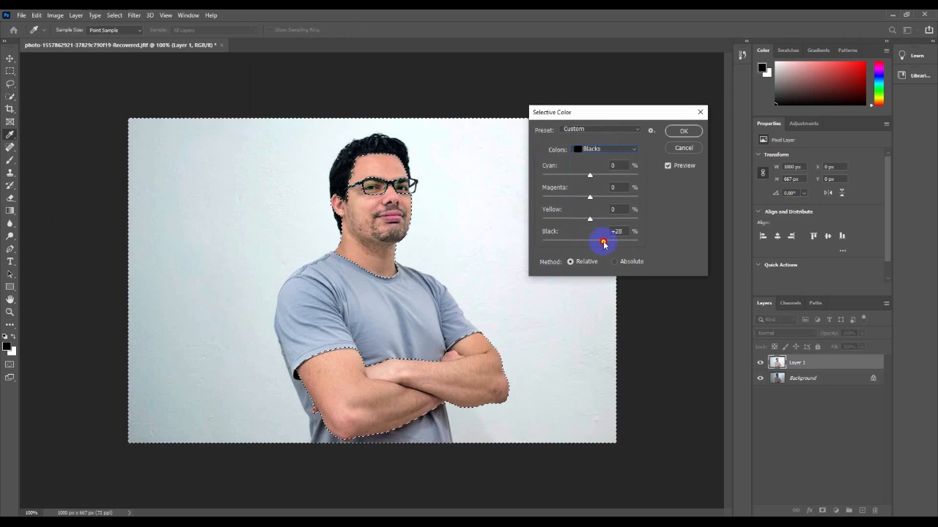
left_click(676, 134)
Deselect, then apply a Camera Raw Filter with Temperature -21 to cool the wall.
key("w")
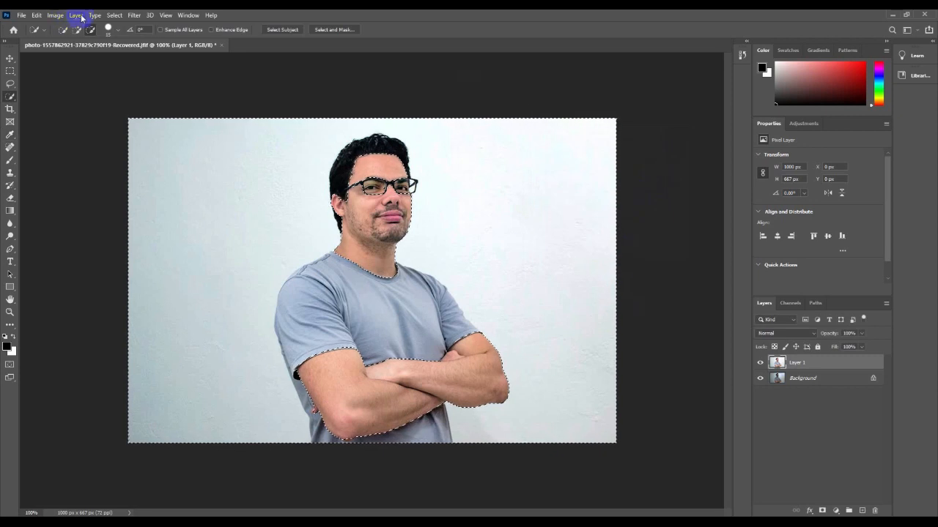
key("ctrl+d")
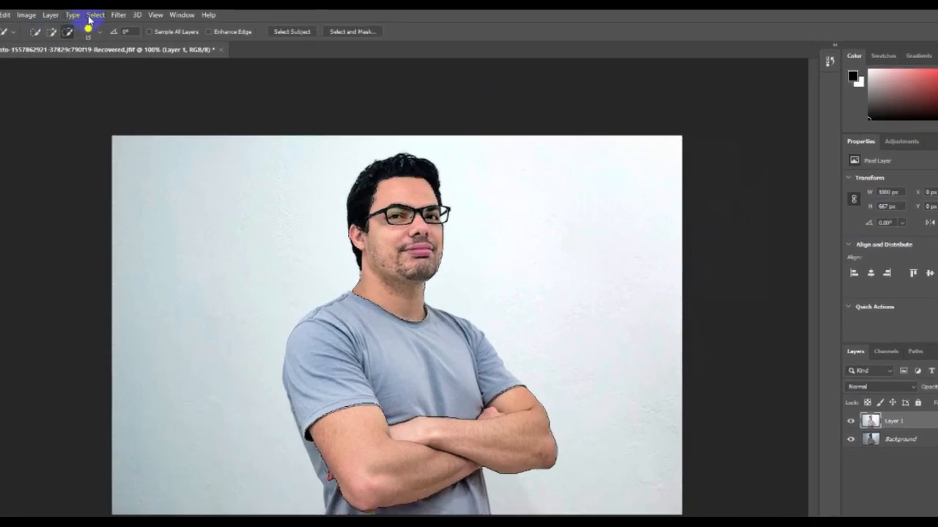
left_click(118, 15)
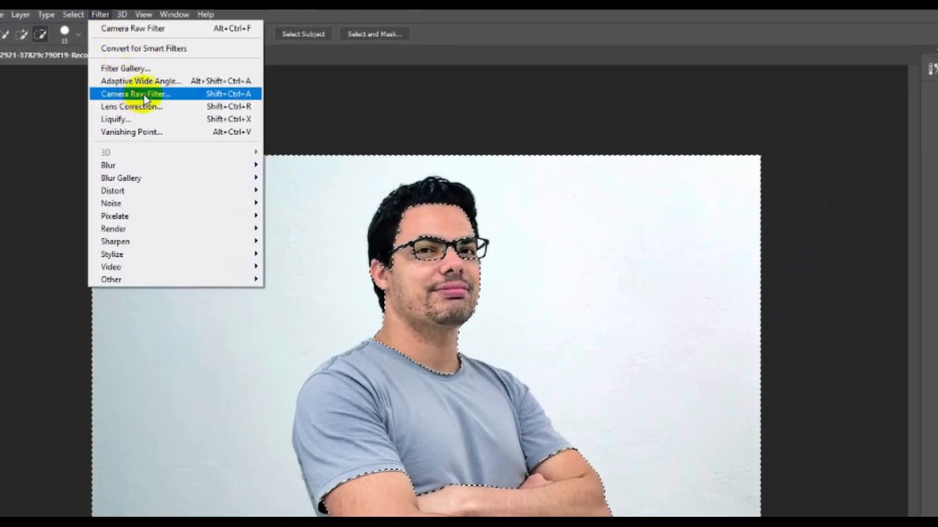
left_click(144, 95)
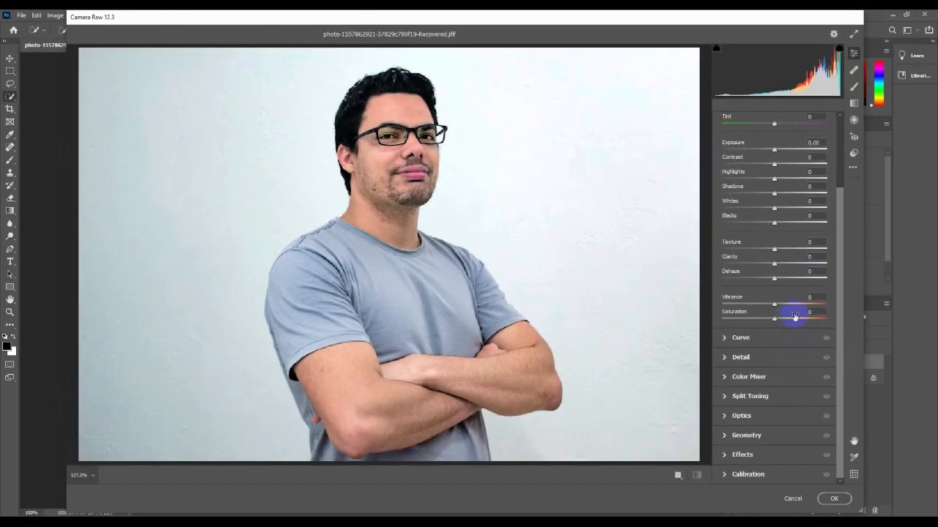
left_click_drag(839, 321, 837, 235)
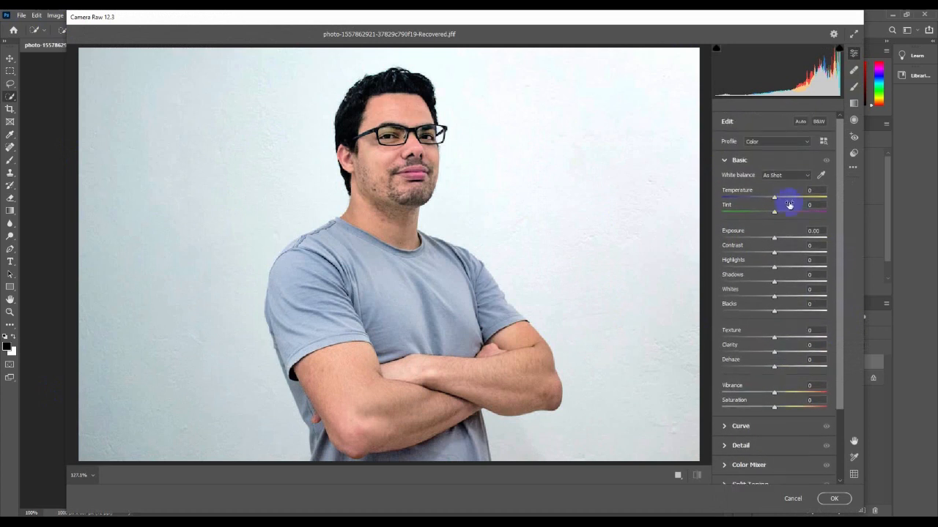
left_click_drag(775, 199, 771, 200)
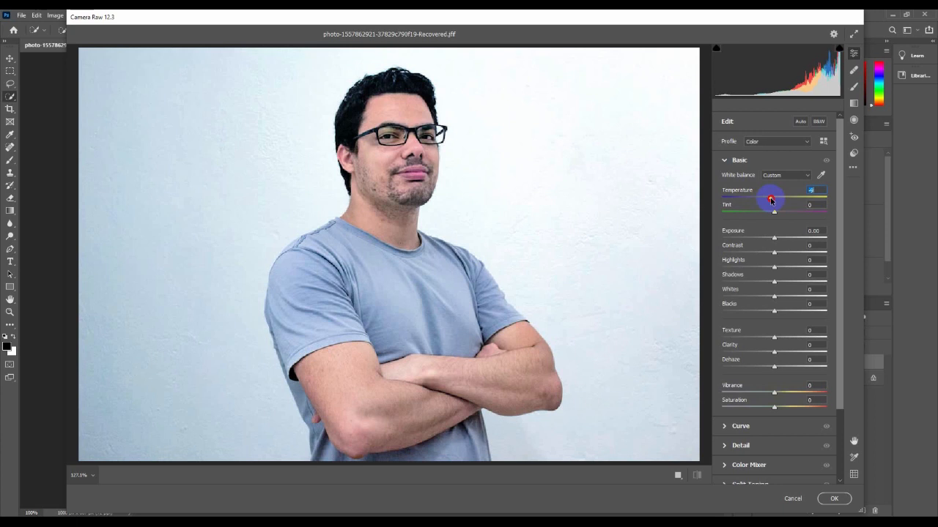
left_click_drag(769, 200, 756, 200)
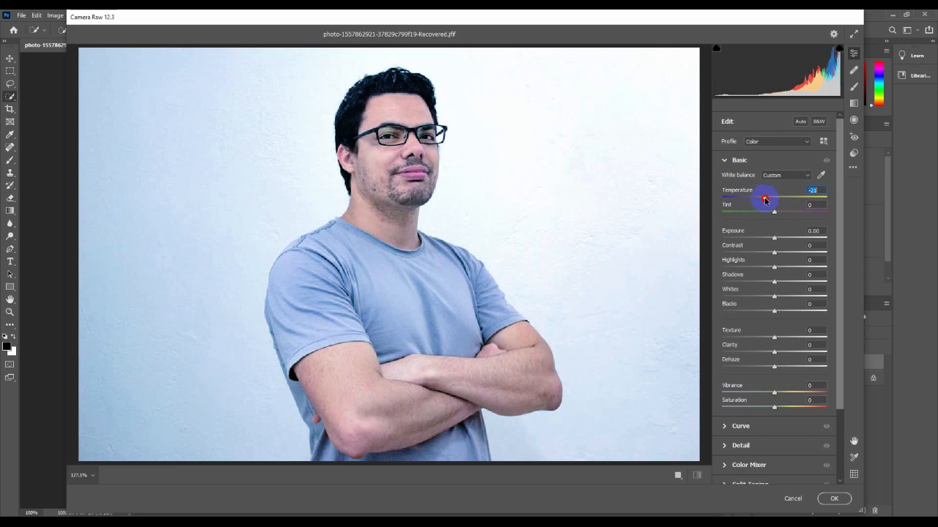
left_click_drag(766, 200, 758, 199)
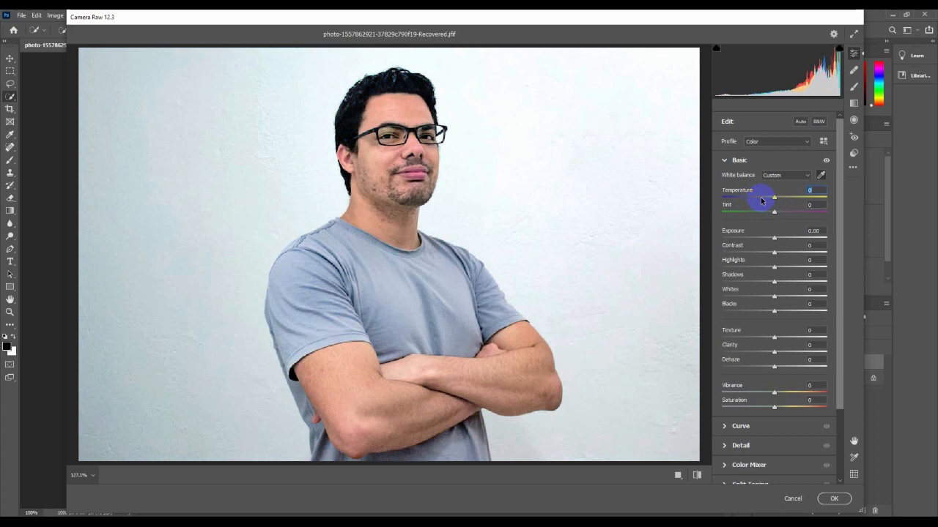
left_click(762, 200)
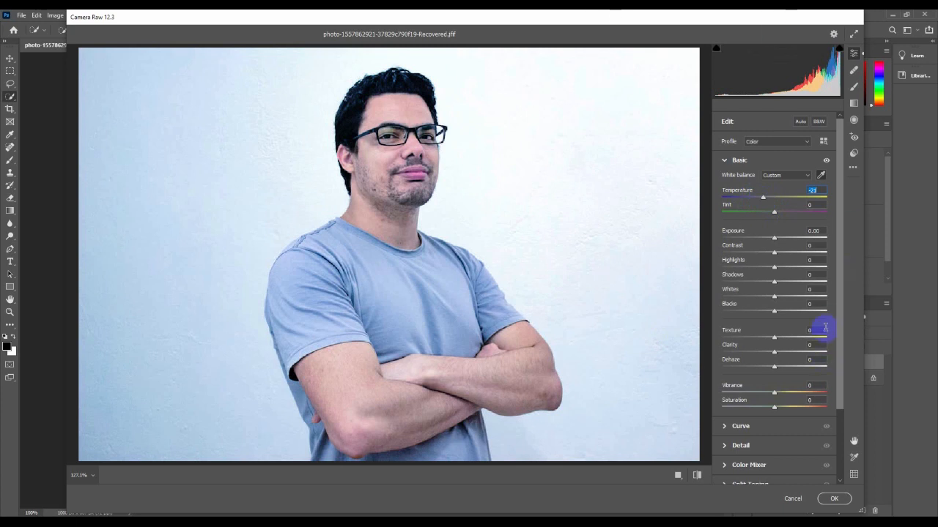
left_click(836, 500)
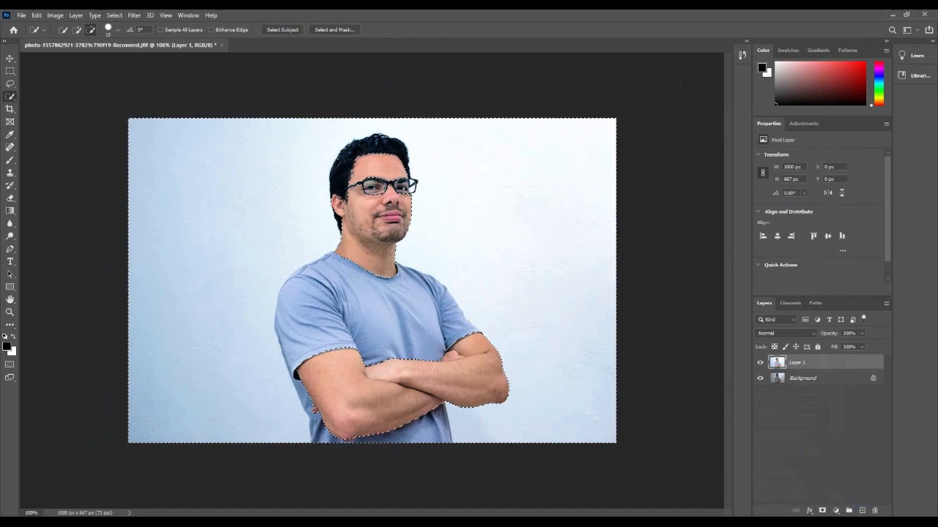
Trim stray selection edges at the neck and arm, then deselect.
left_click_drag(331, 251, 334, 246)
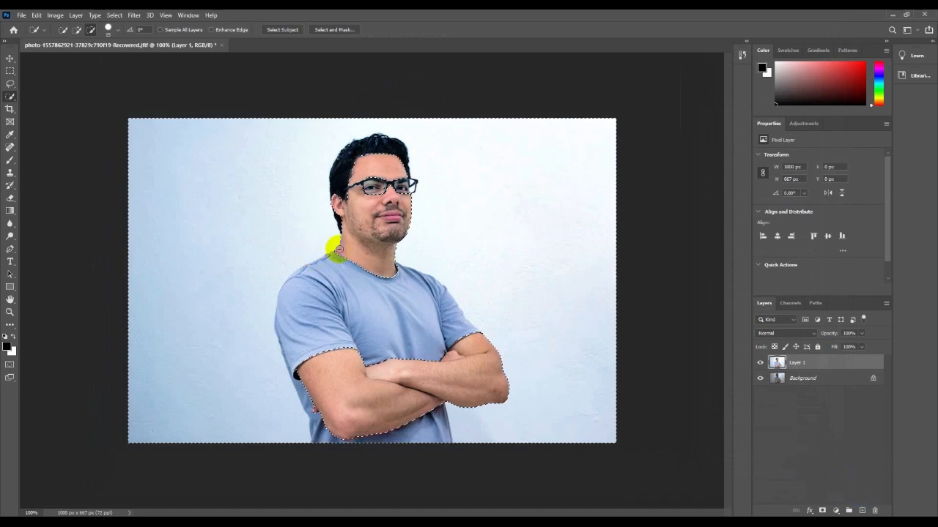
left_click_drag(451, 363, 450, 351)
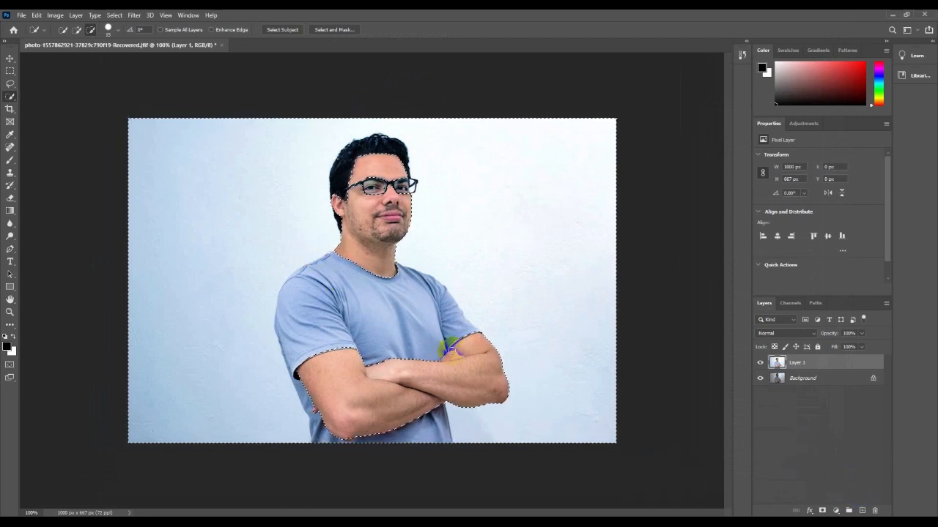
key("ctrl+d")
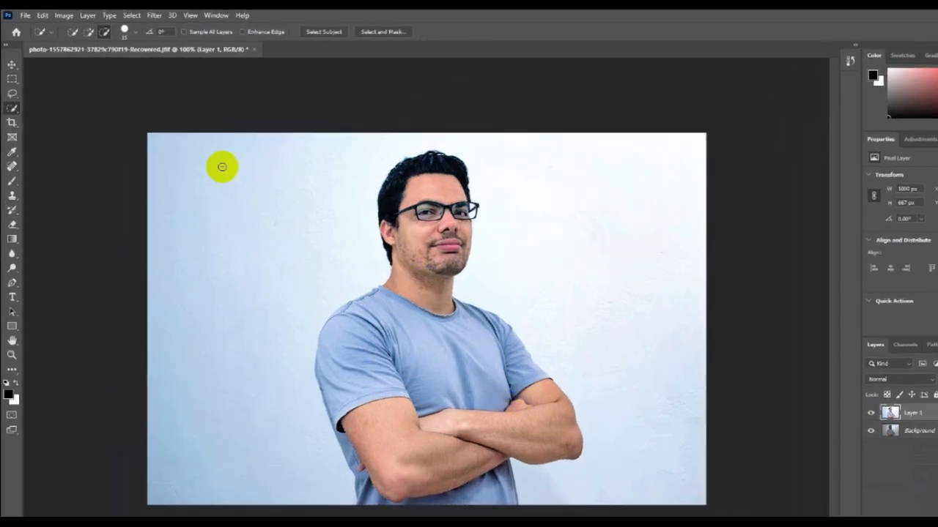
Brush a new selection across the whole shirt and smooth its left shoulder edge.
left_click(78, 30)
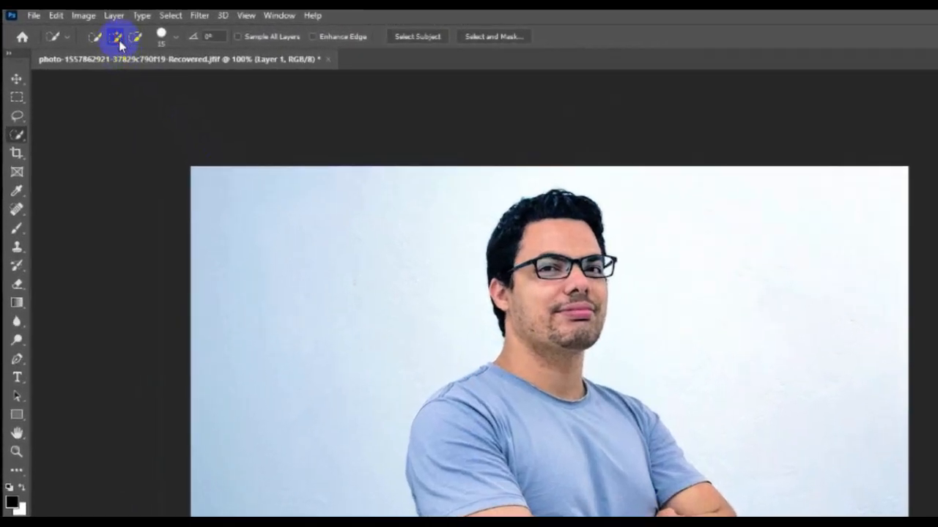
mouse_move(446, 446)
left_mouse_down()
mouse_move(476, 425)
mouse_move(491, 445)
mouse_move(516, 433)
left_mouse_up()
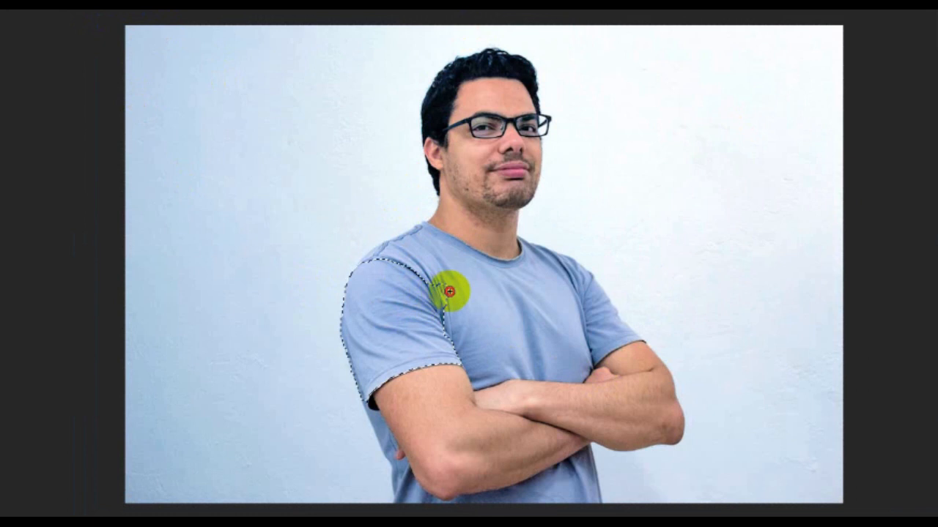
mouse_move(449, 292)
left_mouse_down()
mouse_move(483, 329)
mouse_move(511, 302)
mouse_move(561, 290)
mouse_move(597, 322)
mouse_move(537, 394)
mouse_move(427, 490)
mouse_move(381, 475)
mouse_move(377, 426)
mouse_move(414, 496)
mouse_move(567, 499)
left_mouse_up()
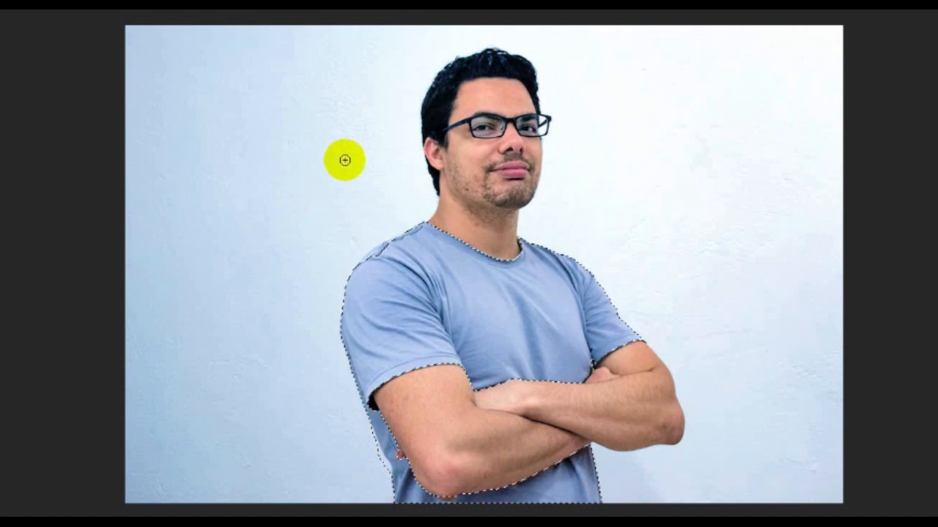
left_click(854, 242)
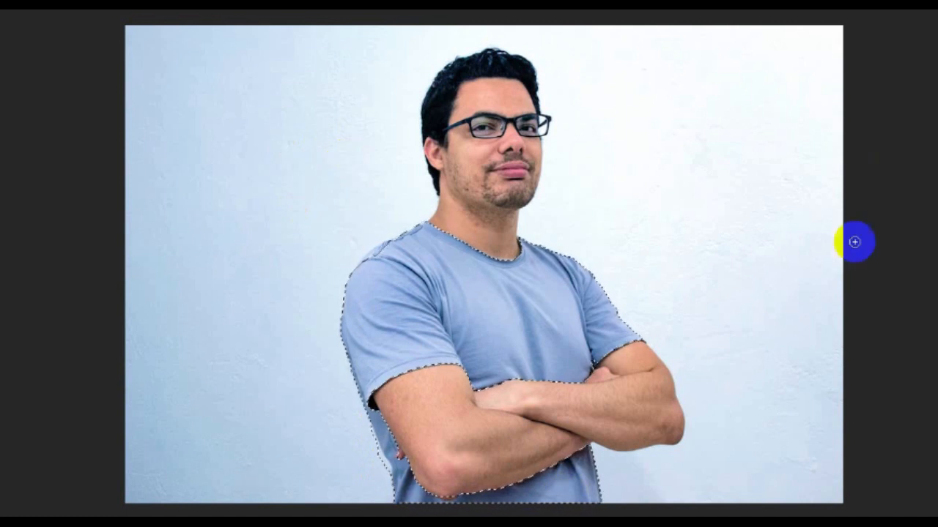
left_click(376, 259)
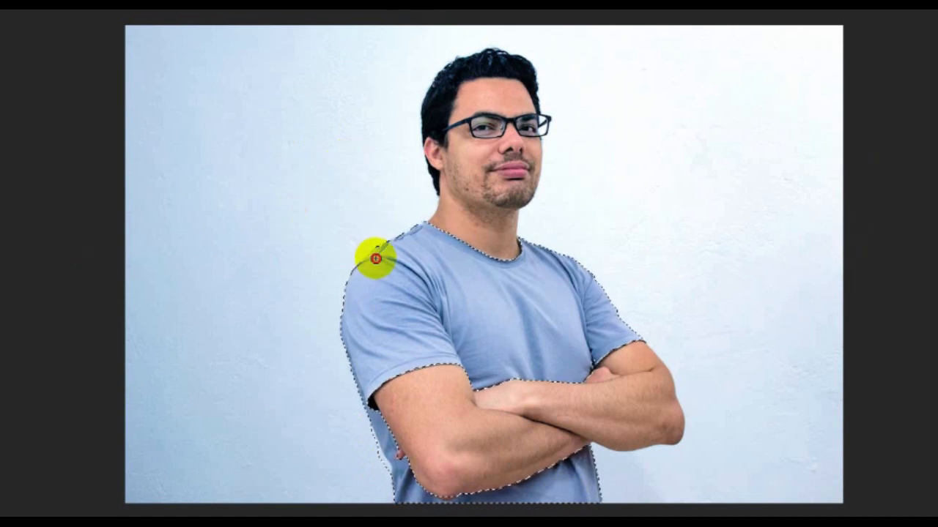
left_click_drag(376, 259, 391, 251)
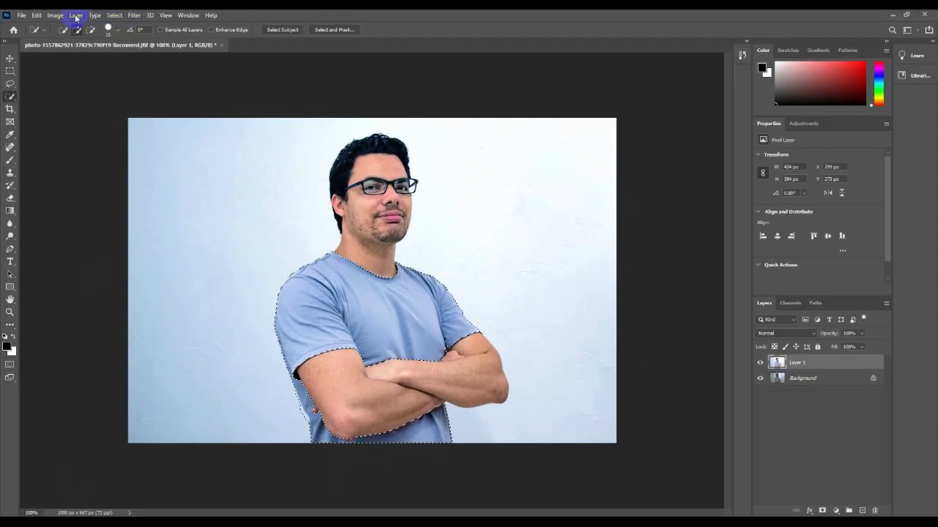
Give the shirt's Blues range +68 black with Selective Color, then deselect.
left_click(55, 15)
mouse_move(71, 42)
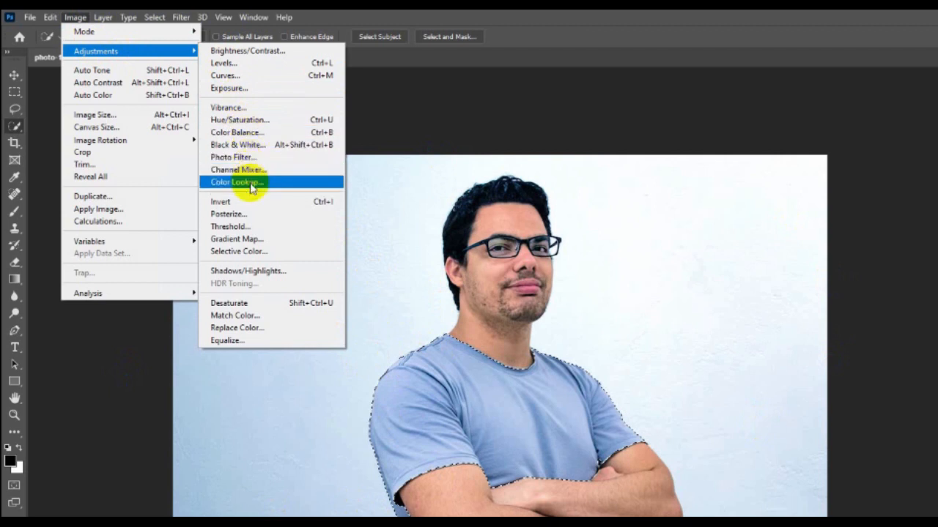
left_click(245, 251)
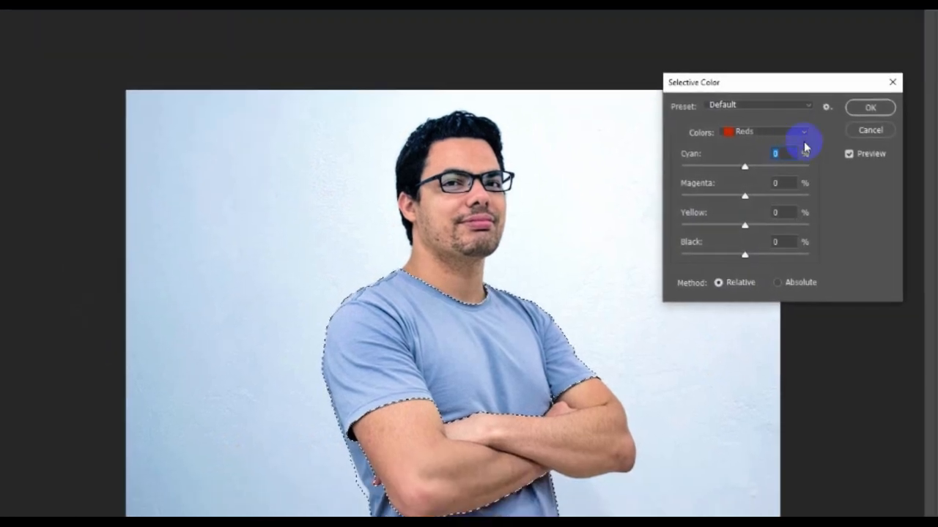
left_click(793, 134)
left_click(766, 192)
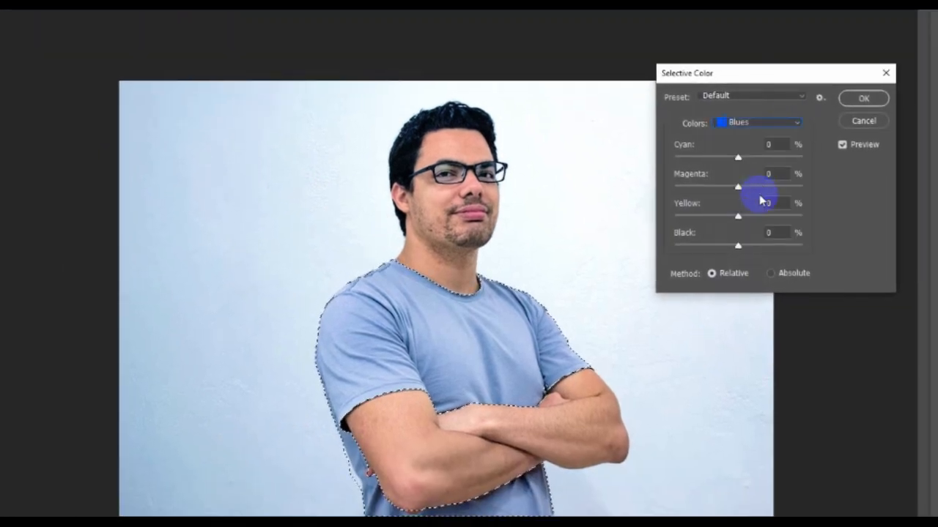
left_click_drag(738, 245, 790, 252)
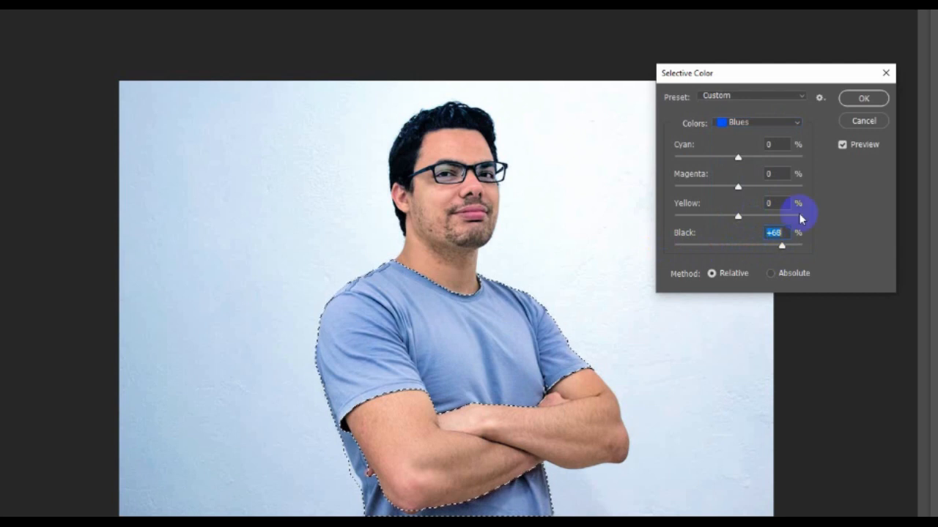
left_click(863, 98)
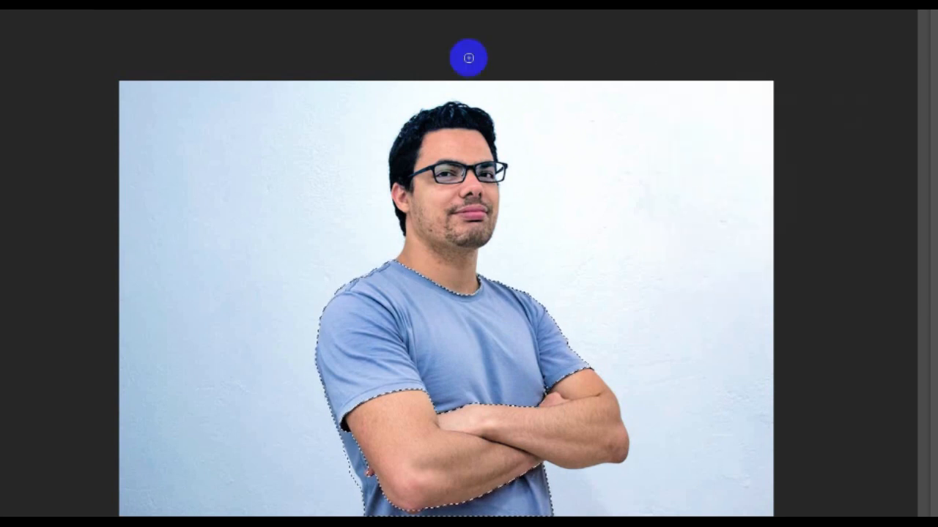
key("ctrl+d")
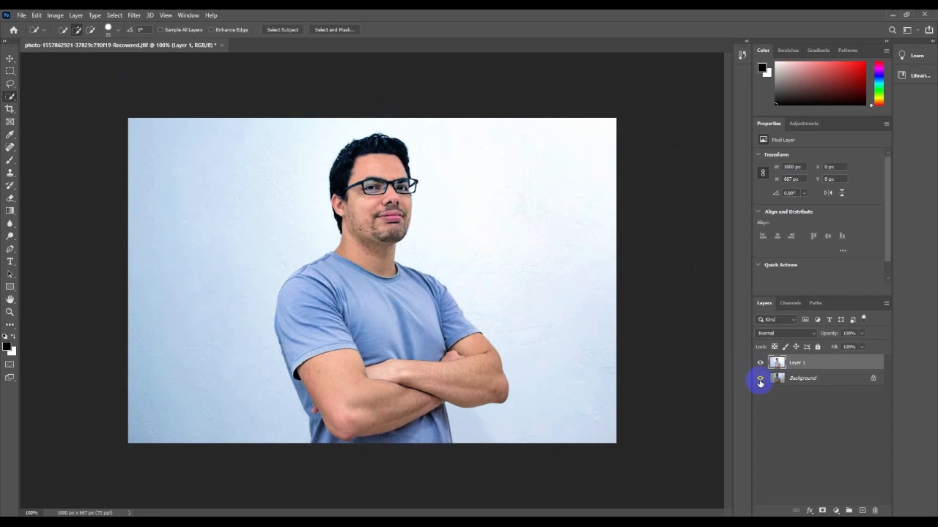
Hide and show the edited Layer 1 to compare it with the original photo.
left_click(761, 362)
left_click(761, 362)
key("l")
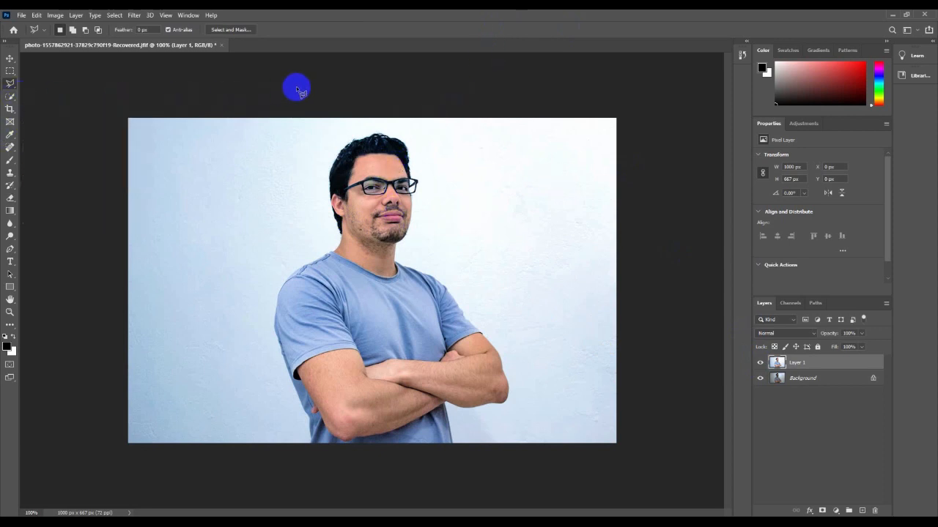
Quick-select the man's face, neck, shirt and crossed arms, then subtract along the bottom edge.
left_click(10, 98)
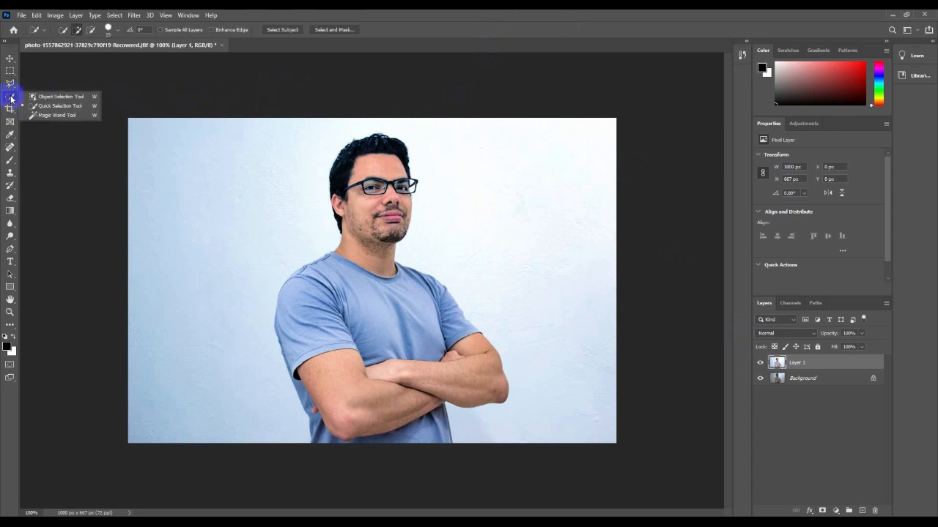
left_click(58, 107)
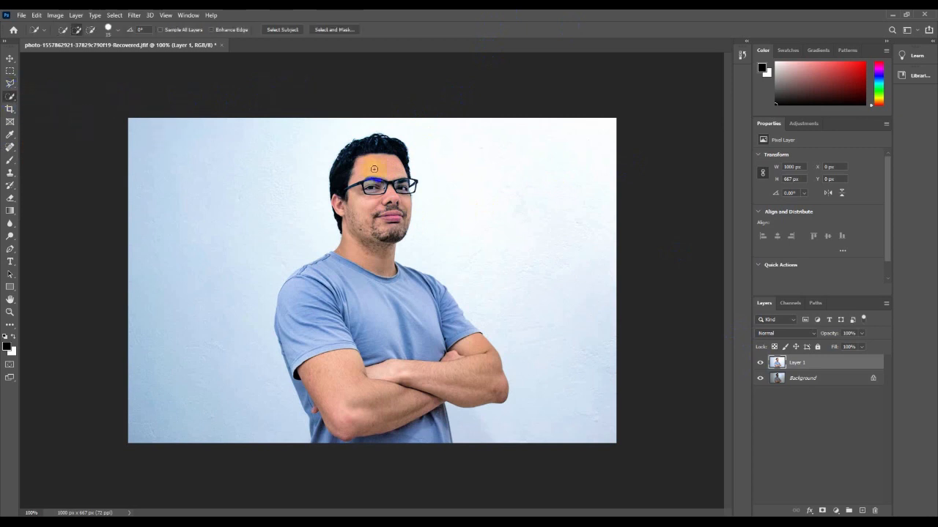
mouse_move(373, 167)
left_mouse_down()
mouse_move(366, 240)
mouse_move(370, 215)
left_mouse_up()
mouse_move(339, 367)
left_mouse_down()
mouse_move(360, 393)
mouse_move(408, 389)
mouse_move(451, 368)
mouse_move(394, 331)
left_mouse_up()
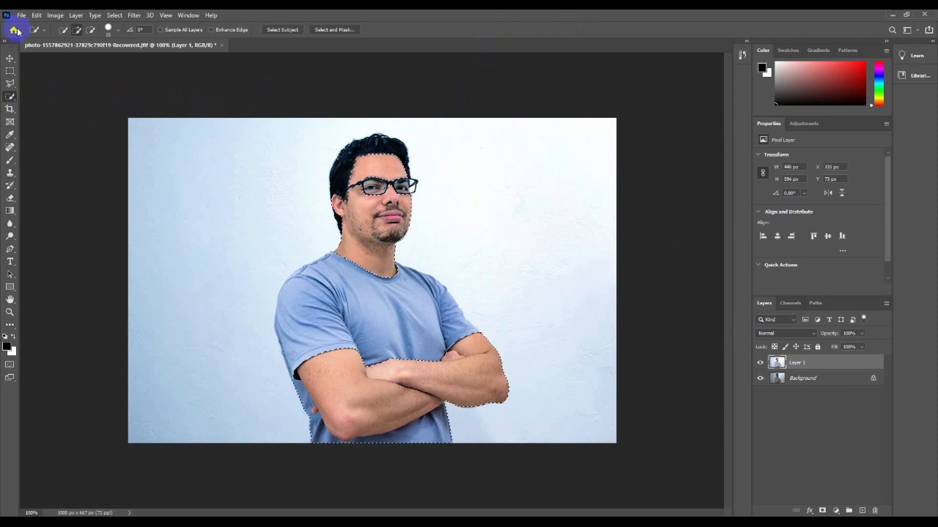
left_click(90, 29)
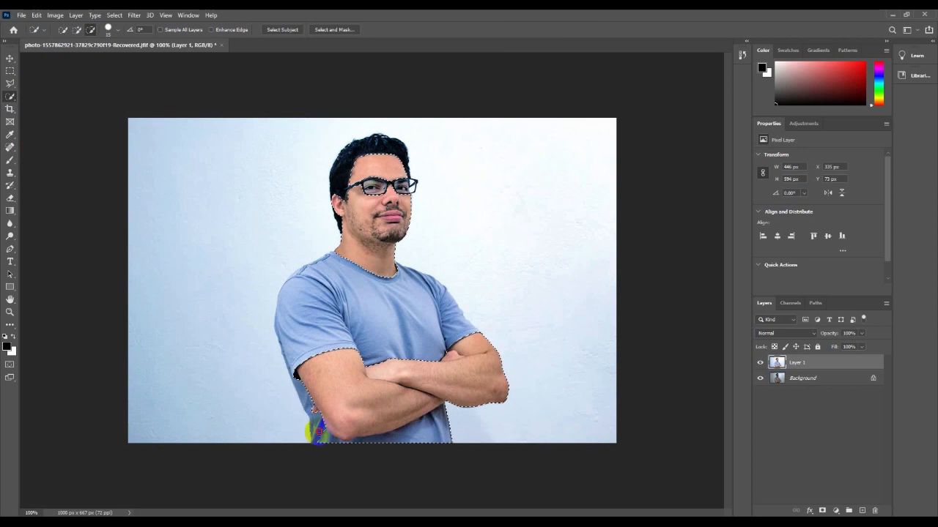
left_click_drag(342, 445, 429, 440)
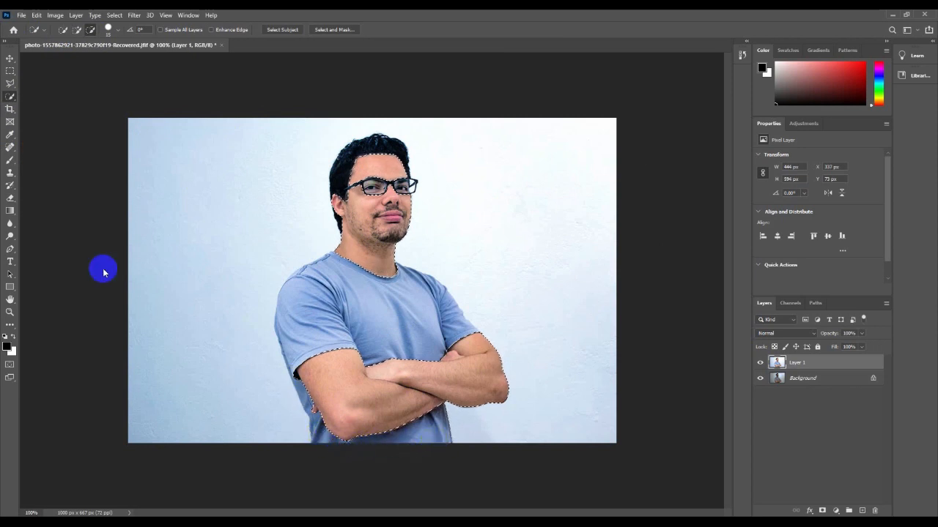
Apply Selective Color: Yellows yellow -54, black -64; Reds yellow -31, black -38.
left_click(56, 15)
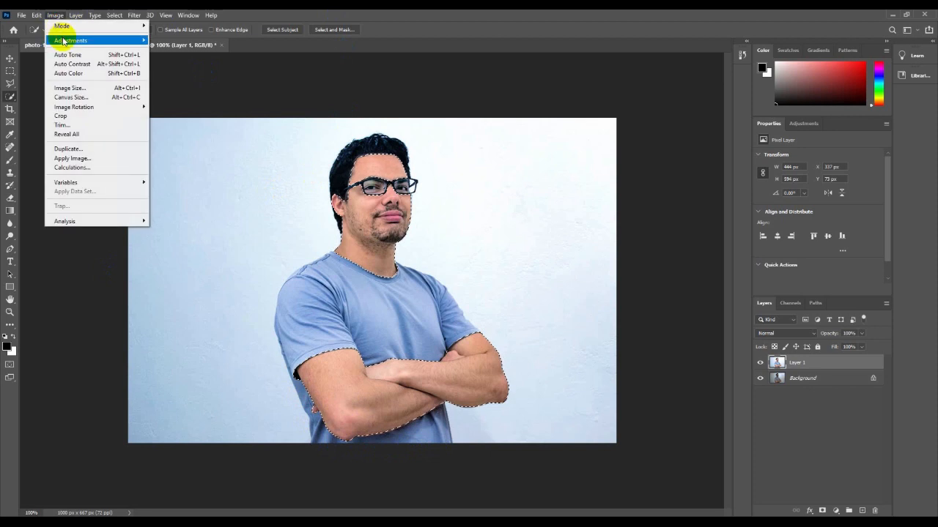
mouse_move(63, 41)
left_click(201, 189)
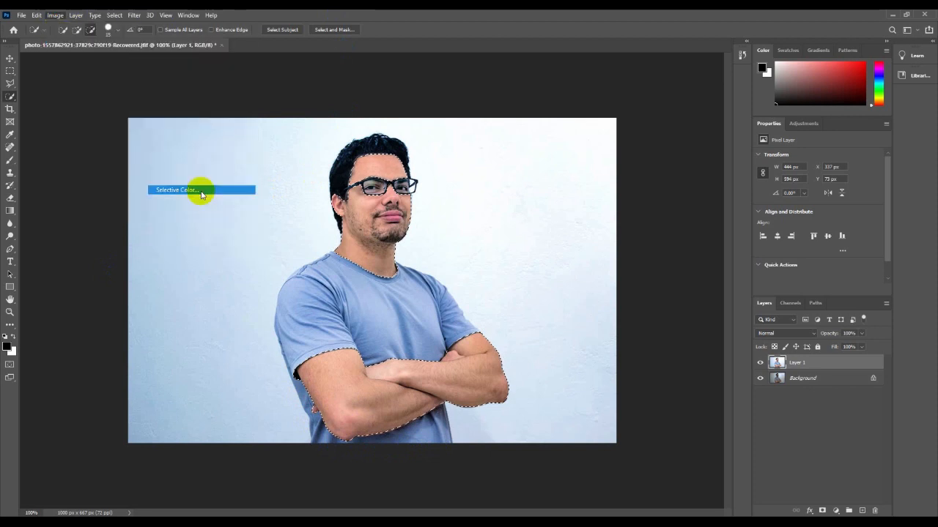
left_click(611, 151)
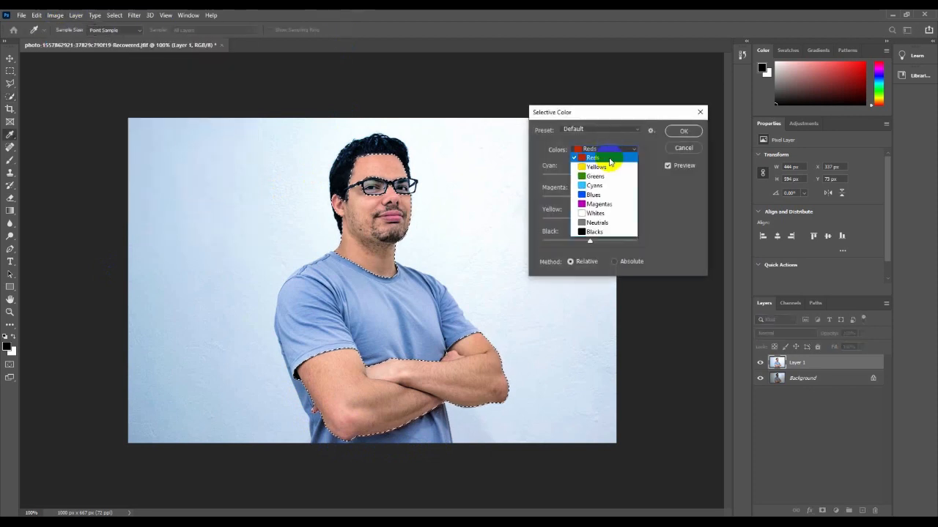
left_click(602, 160)
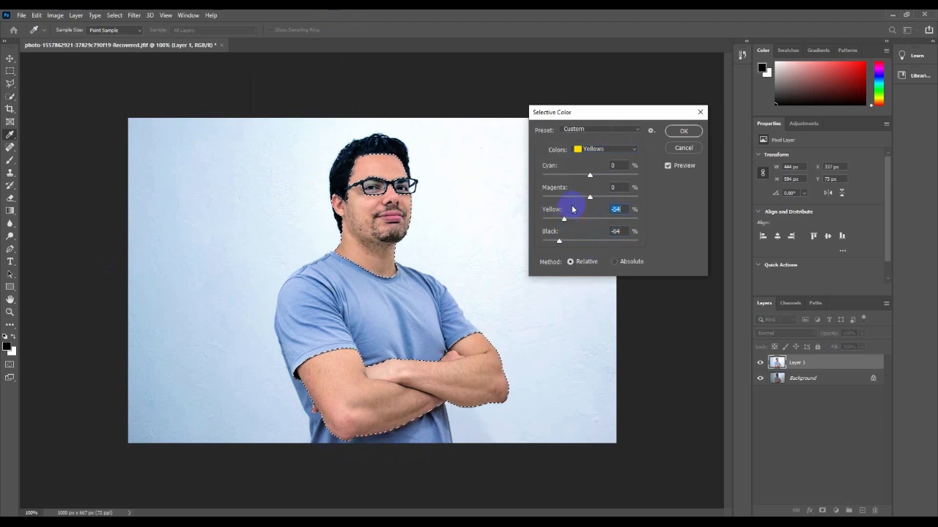
left_click(594, 156)
left_click(591, 143)
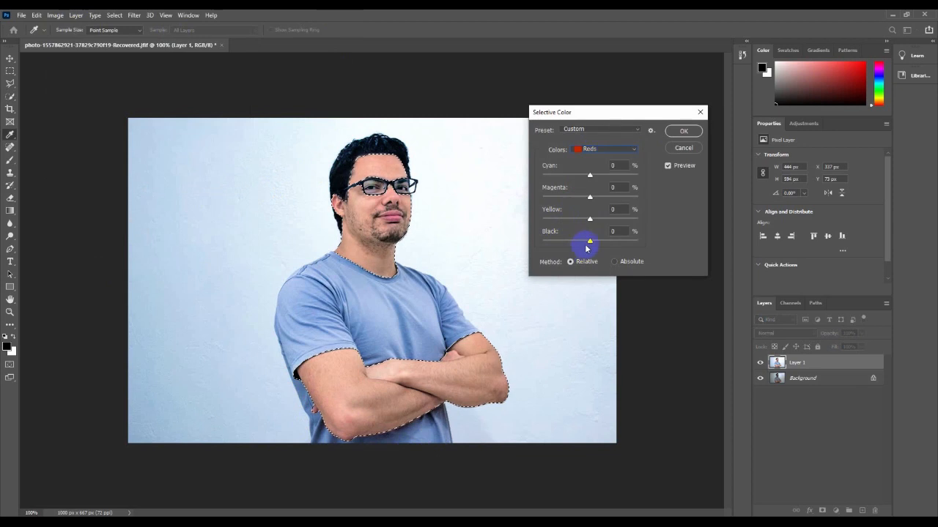
left_click_drag(589, 240, 572, 241)
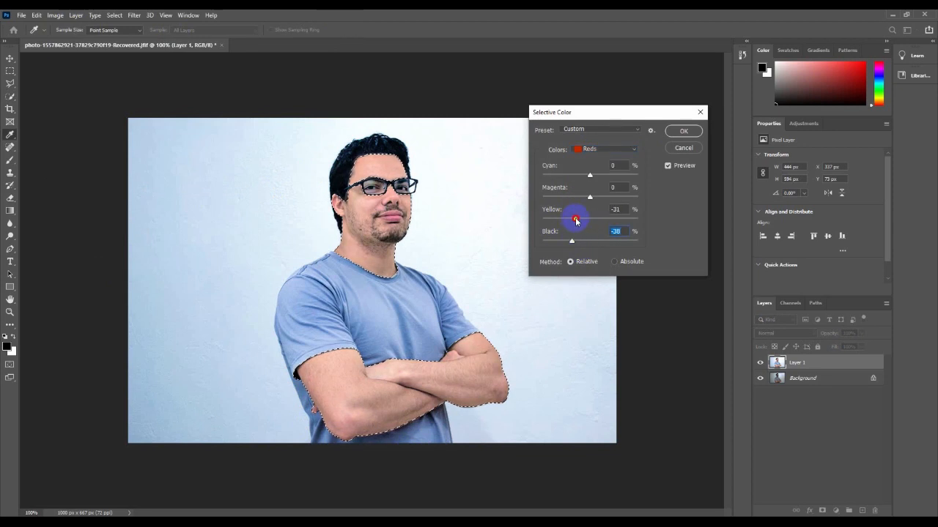
left_click_drag(575, 220, 575, 220)
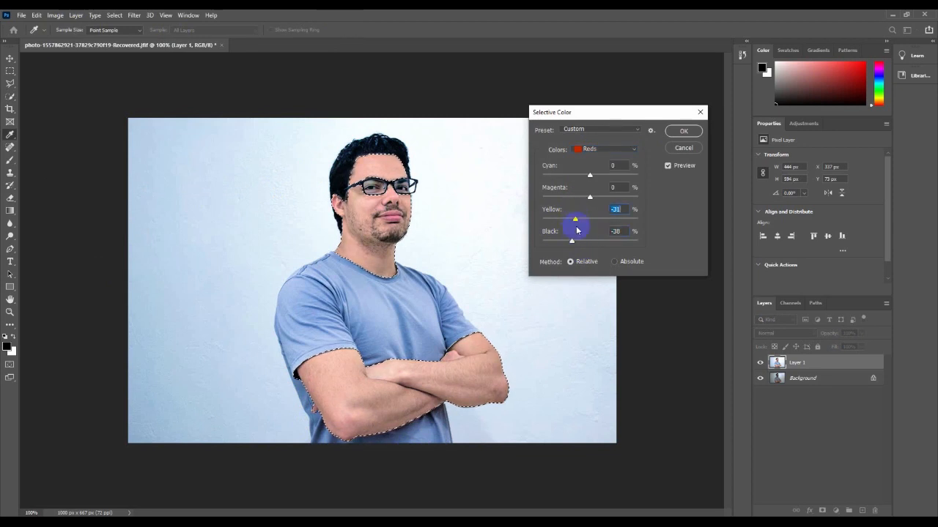
left_click(683, 132)
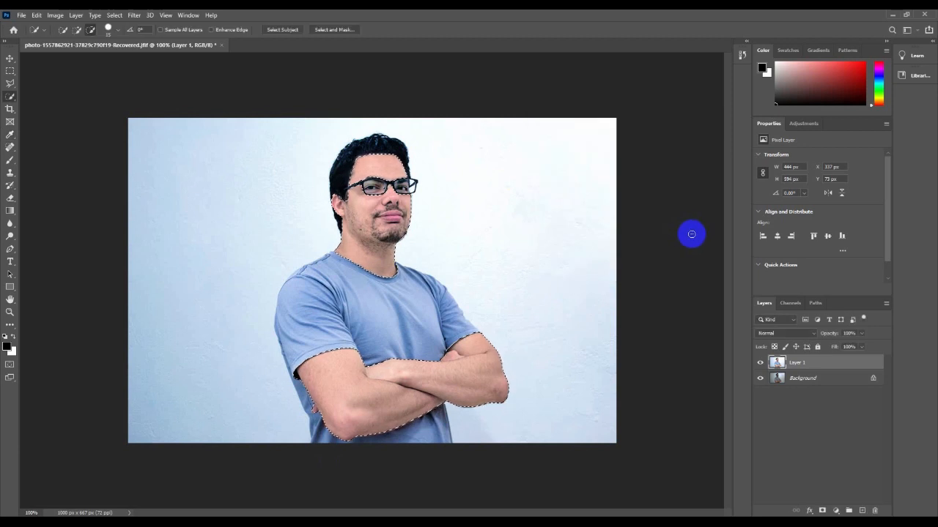
Compare with the original, then apply Camera Raw with Saturation +11 and Exposure about +0.30.
left_click(759, 362)
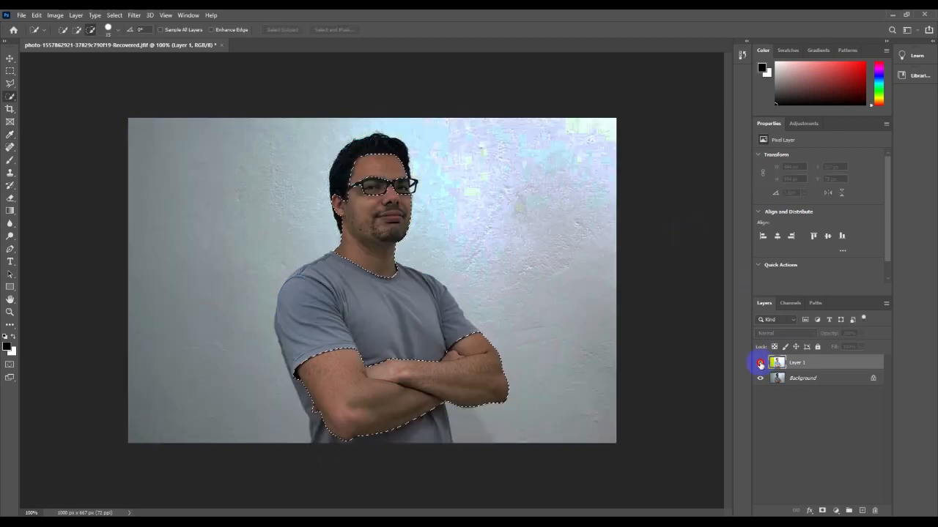
left_click(759, 363)
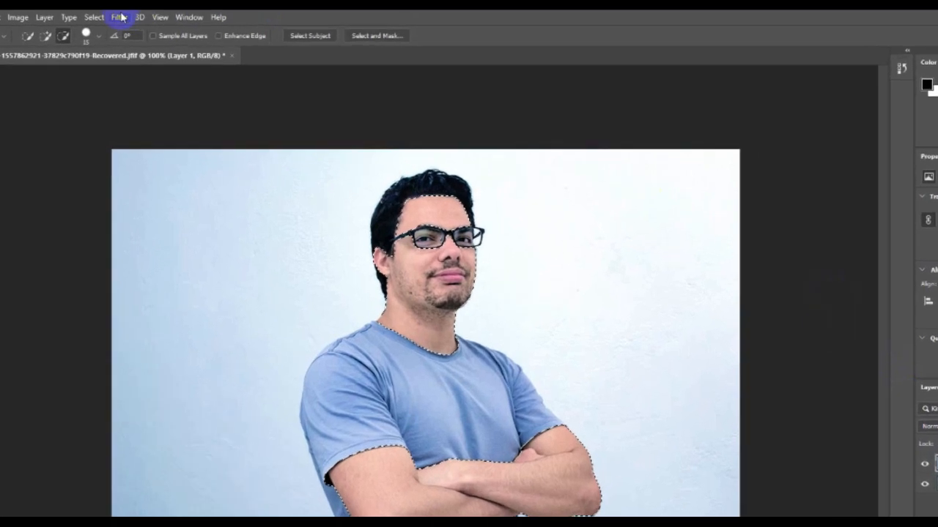
left_click(119, 16)
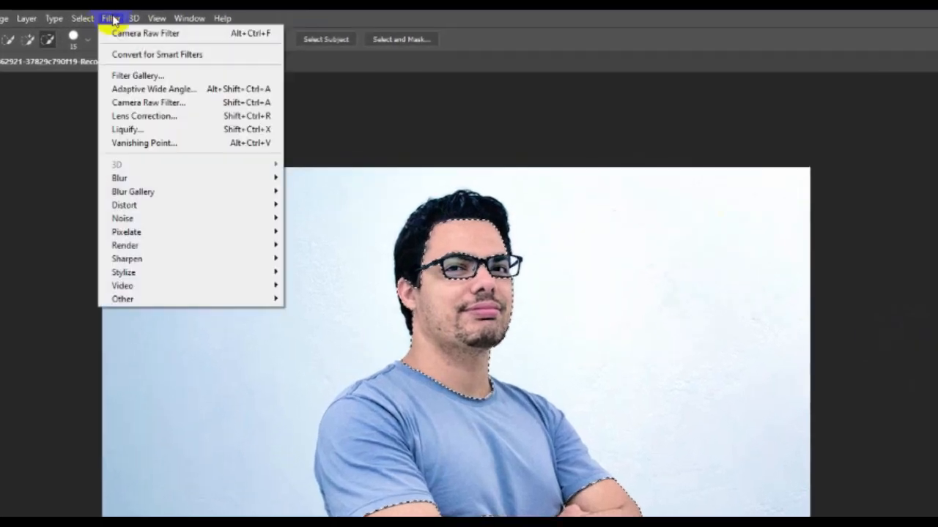
left_click(143, 102)
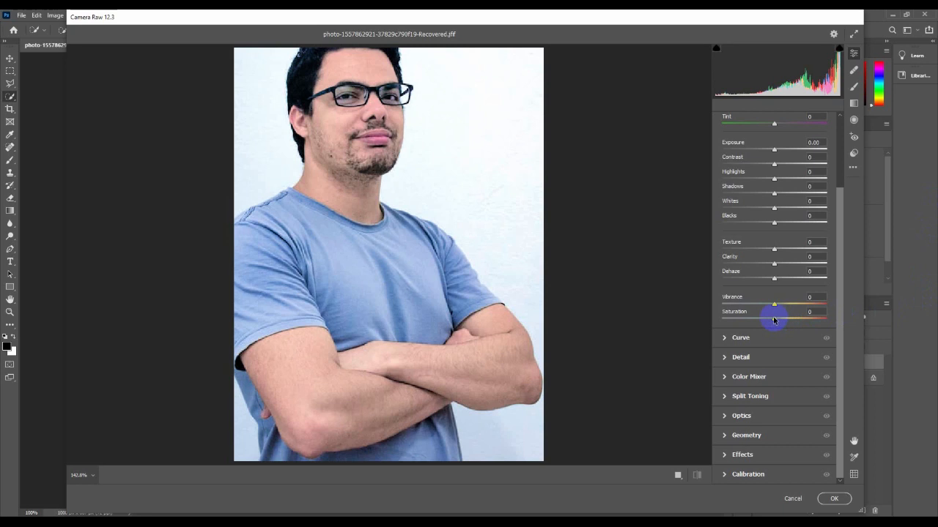
left_click(774, 320)
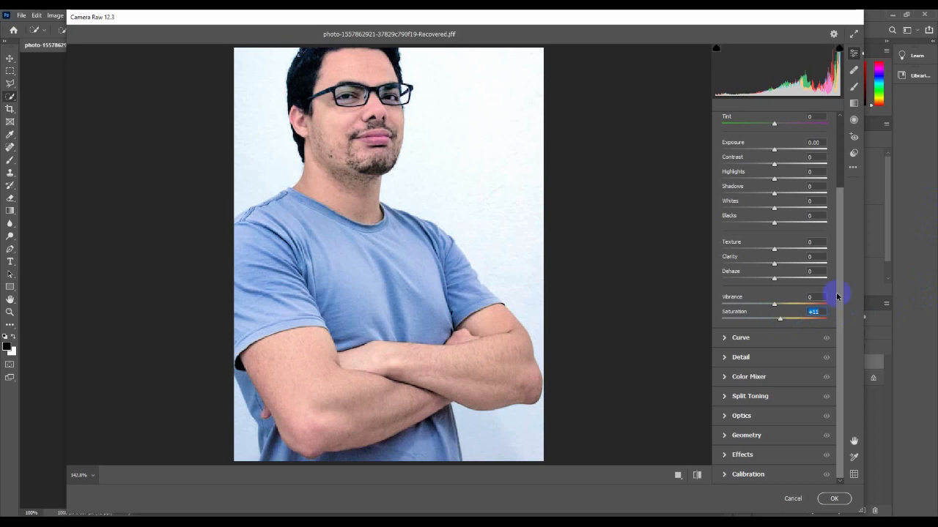
scroll(837, 285, "up", 2)
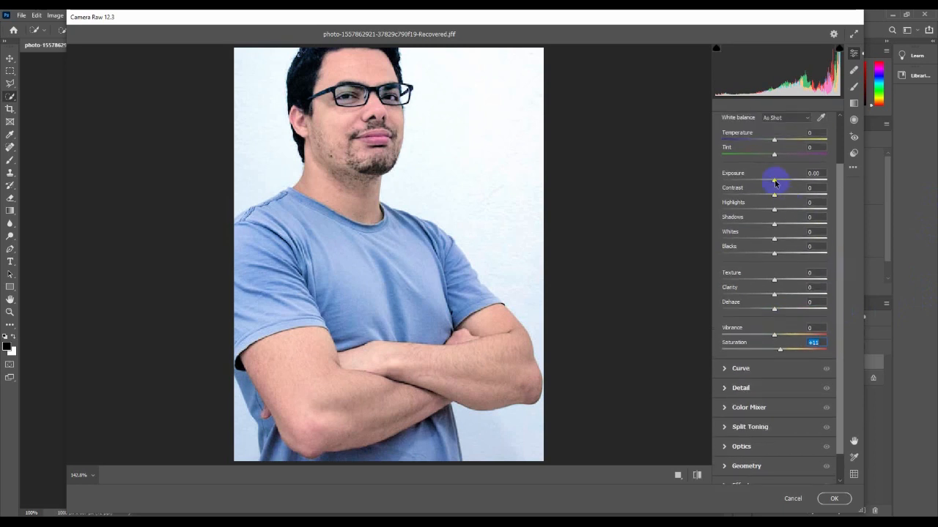
left_click_drag(775, 183, 778, 182)
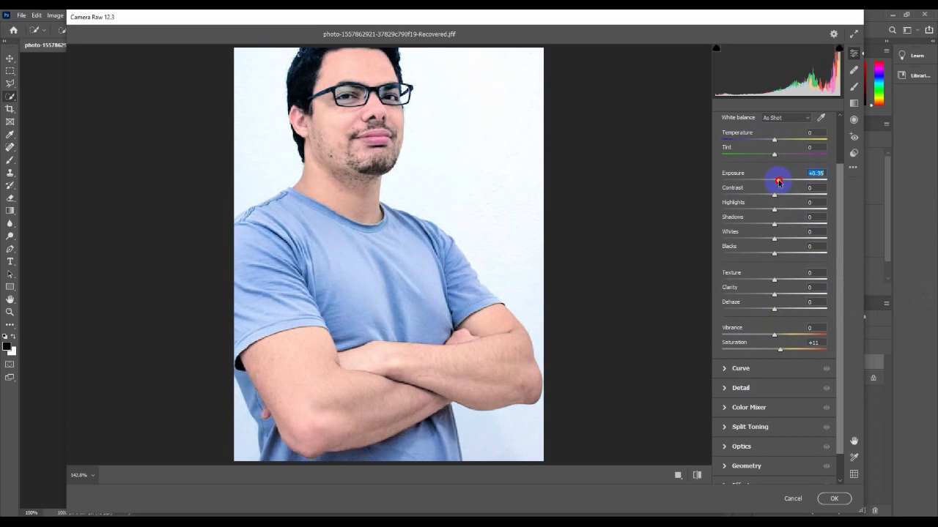
left_click(833, 498)
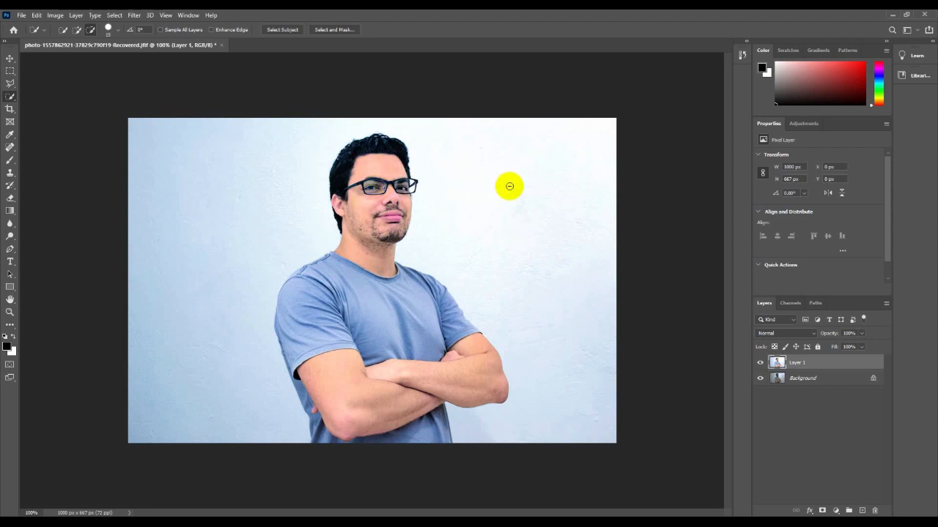
left_click(760, 363)
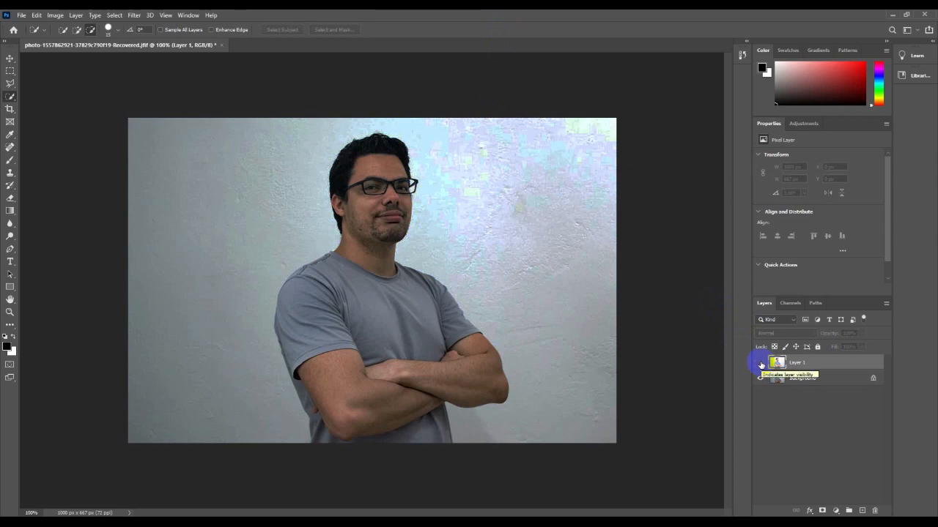
left_click(760, 364)
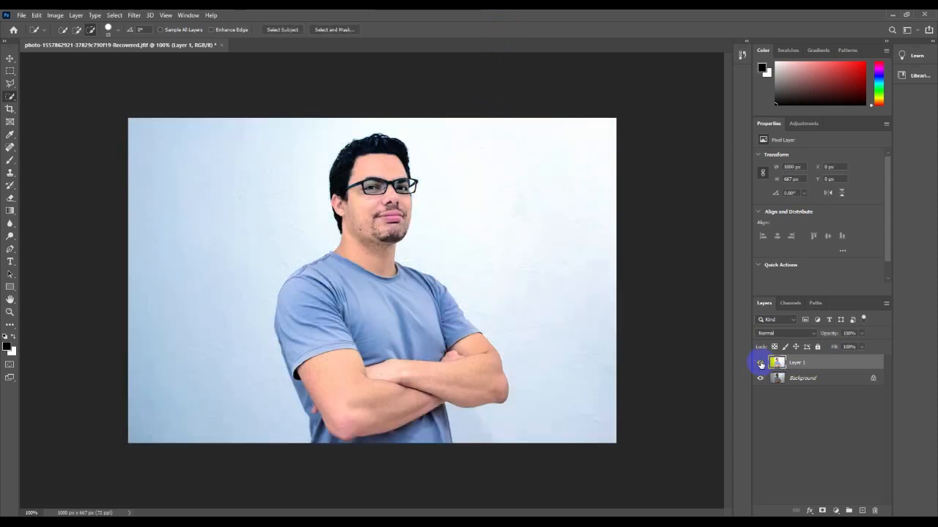
left_click(761, 365)
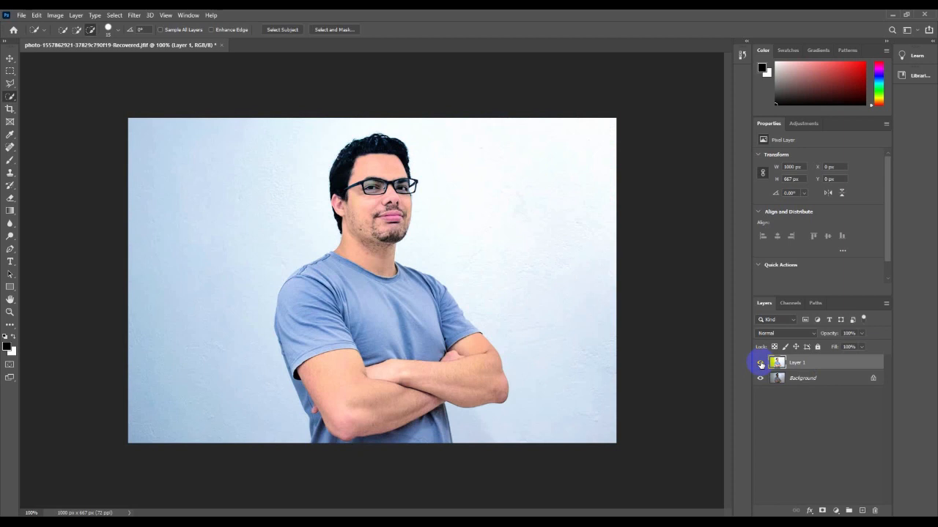